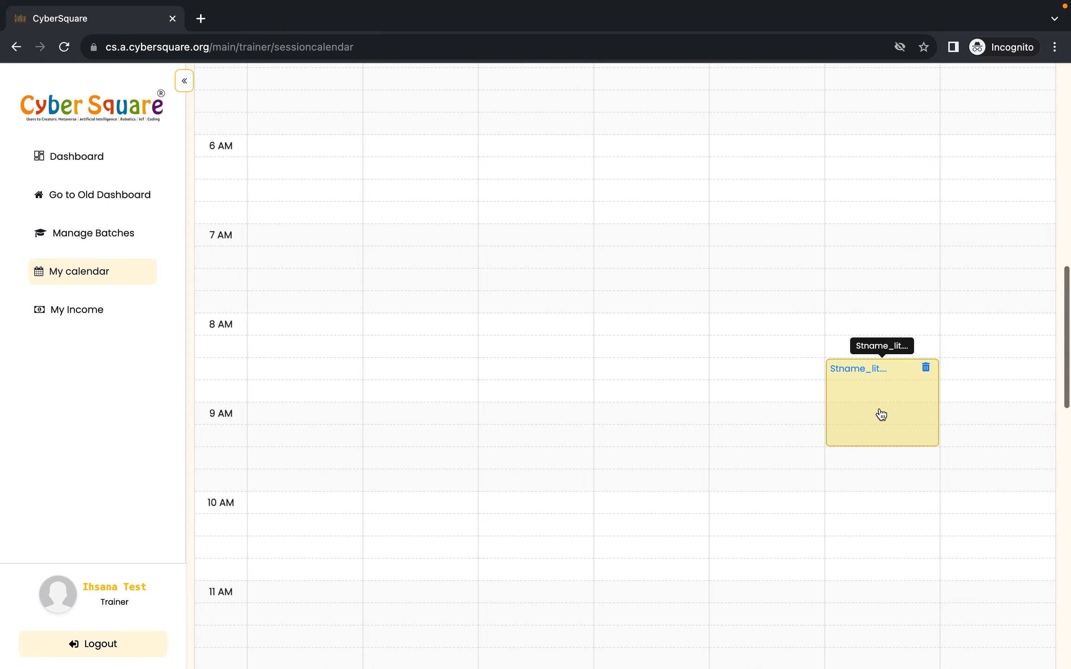
- Open the Friday Sep 8 session on the calendar to view its details, then close them
{"action": "left_click", "coordinate": [874, 400]}
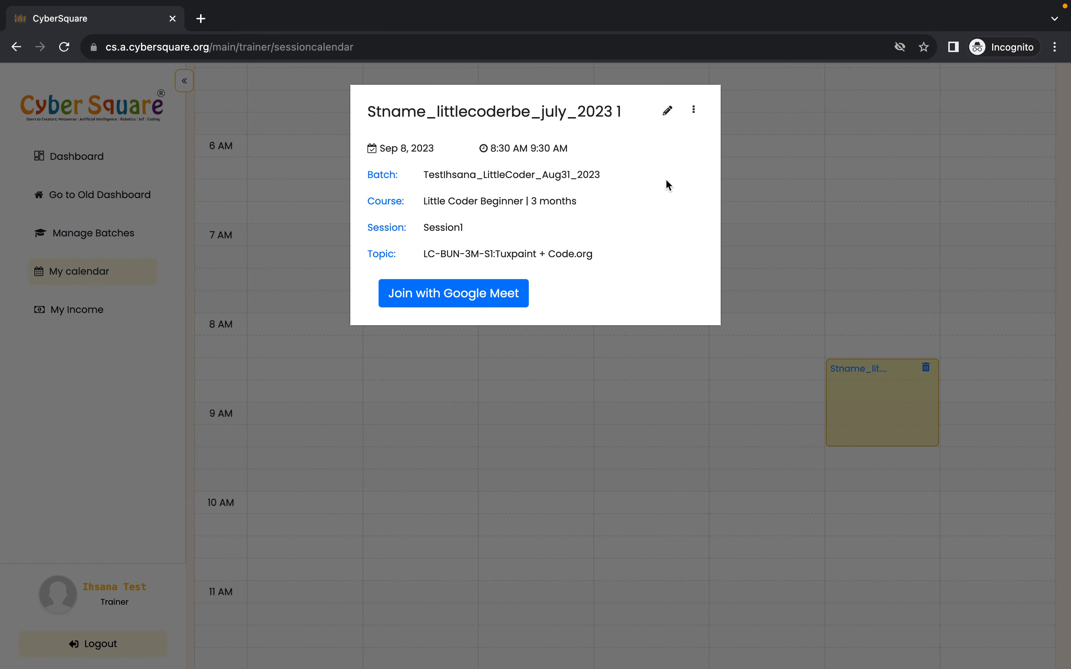
{"action": "left_click", "coordinate": [820, 232]}
{"action": "scroll", "coordinate": [856, 350], "scroll_direction": "up", "scroll_amount": 5}
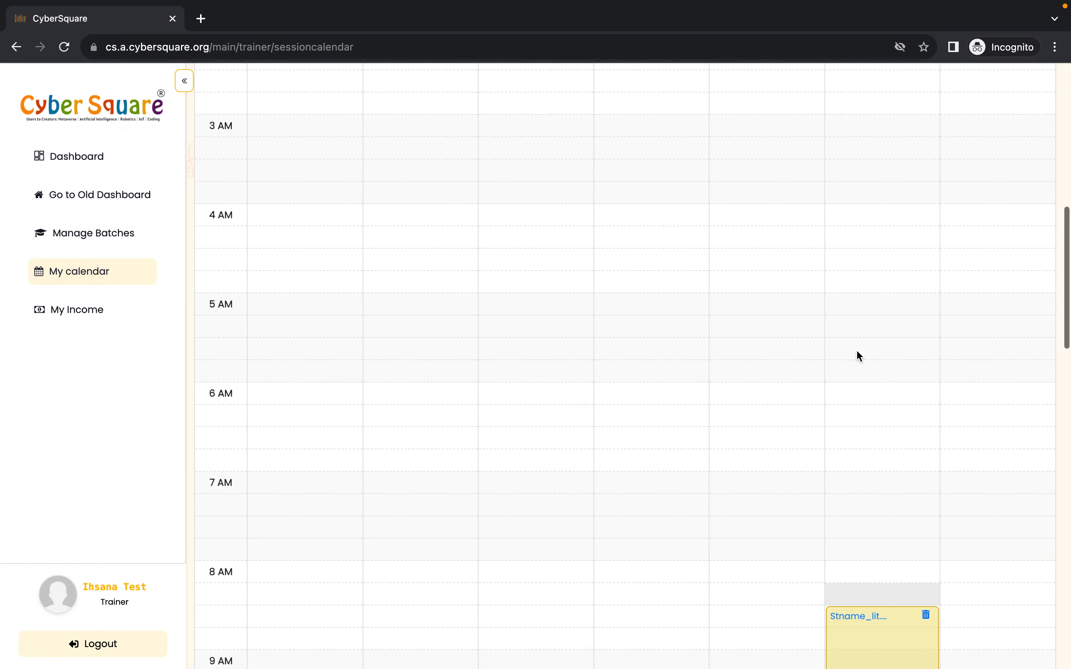
{"action": "scroll", "coordinate": [364, 225], "scroll_direction": "down", "scroll_amount": 3}
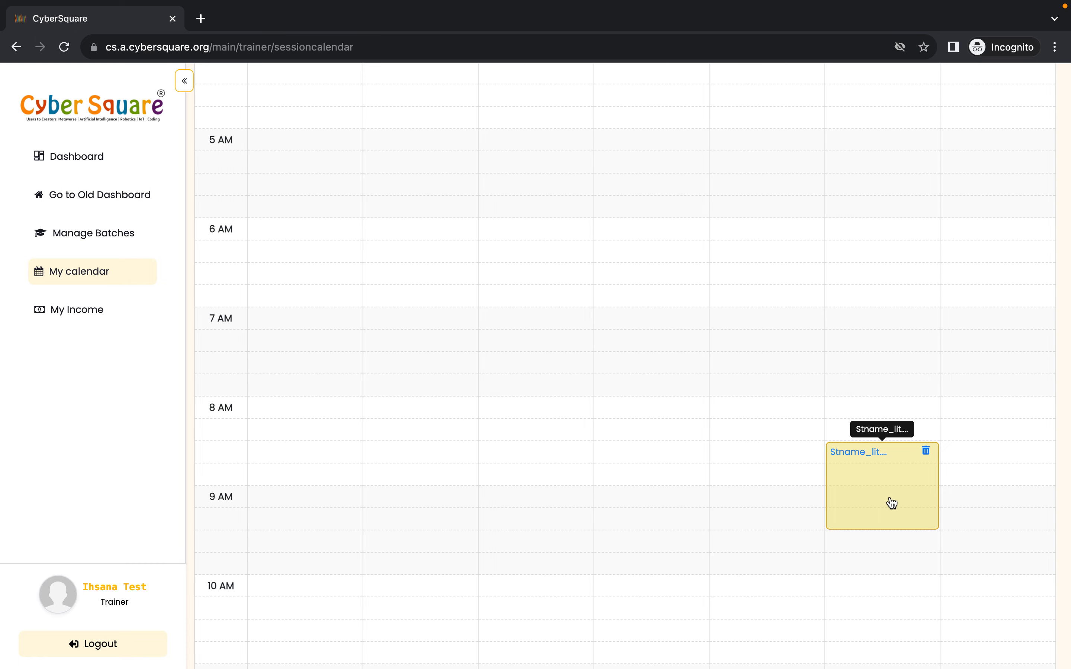
{"action": "scroll", "coordinate": [875, 475], "scroll_direction": "down", "scroll_amount": 1}
{"action": "left_click", "coordinate": [874, 457]}
{"action": "left_click", "coordinate": [904, 314]}
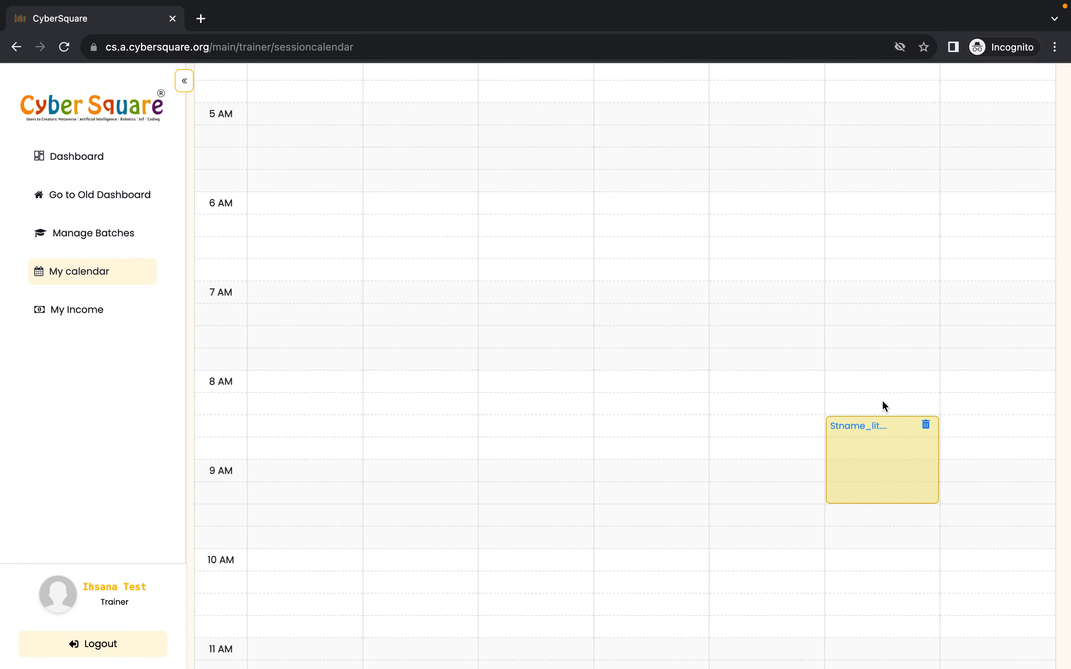
- Open the Sep 8 session's Attendance dialog from its options and close it without saving
{"action": "left_click", "coordinate": [880, 438]}
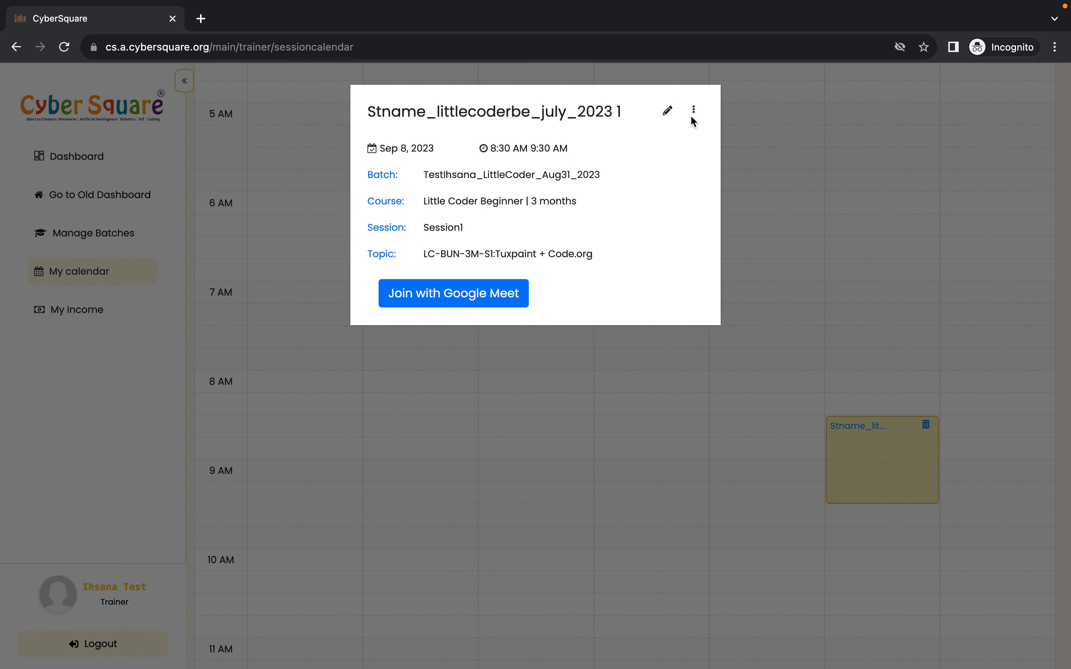
{"action": "left_click", "coordinate": [693, 112]}
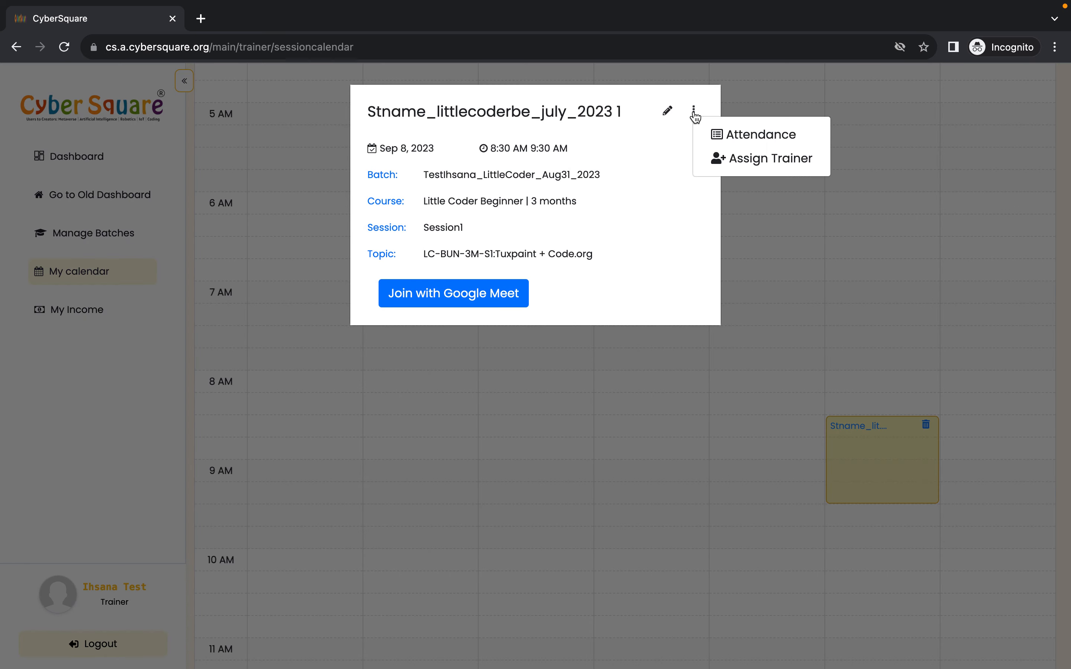
{"action": "left_click", "coordinate": [727, 136]}
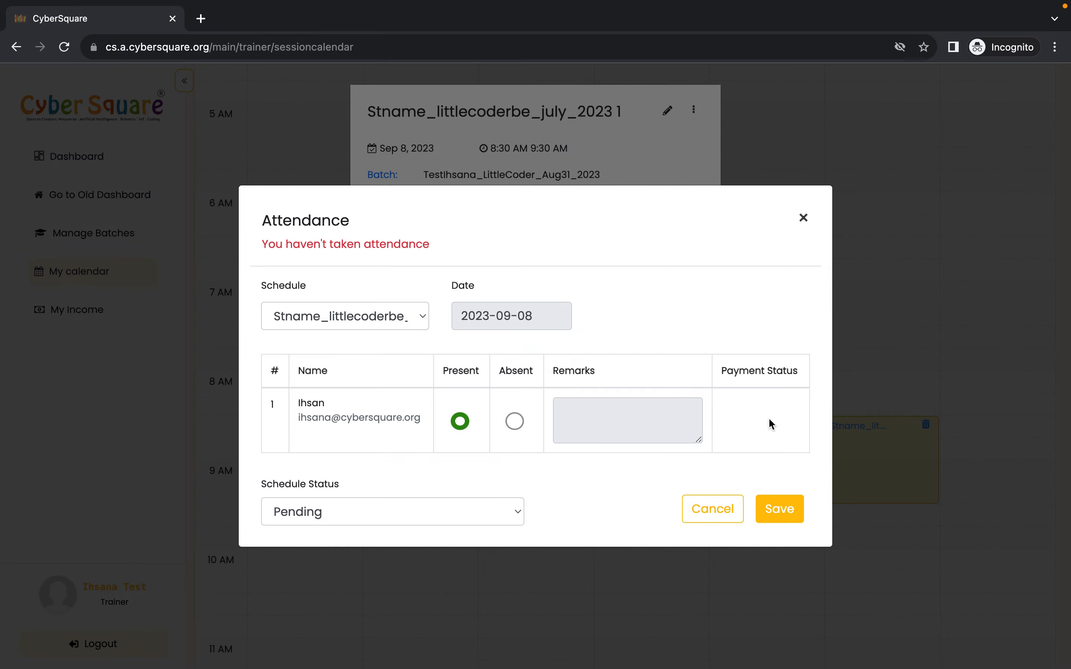
{"action": "left_click", "coordinate": [885, 351]}
{"action": "left_click", "coordinate": [580, 152]}
- Open attendance for the trainer's LittleCoder Aug 31 2023 test batch in Manage Batches and pick schedule Stname_littlecoderbe_july_2023 1
{"action": "scroll", "coordinate": [581, 153], "scroll_direction": "up", "scroll_amount": 10}
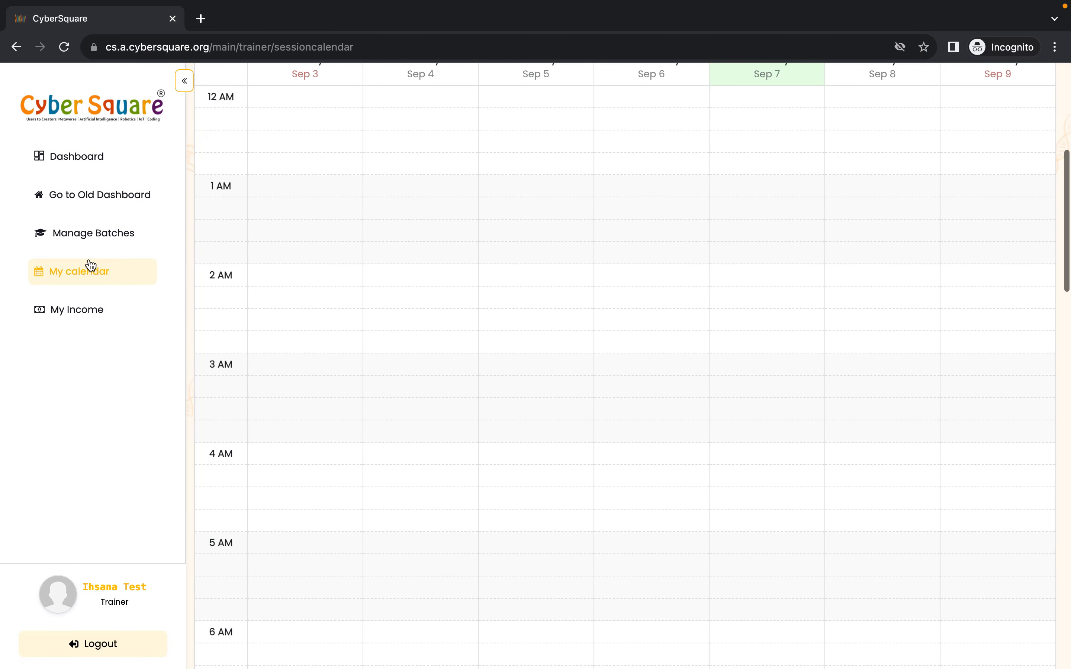
{"action": "scroll", "coordinate": [91, 264], "scroll_direction": "up", "scroll_amount": 2}
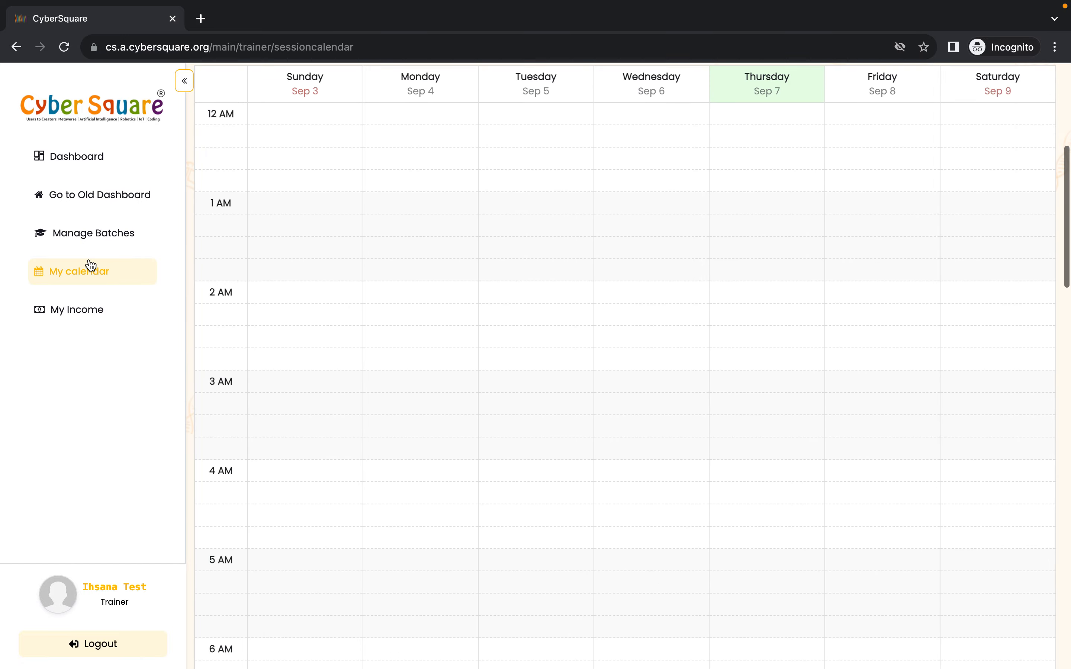
{"action": "left_click", "coordinate": [92, 235]}
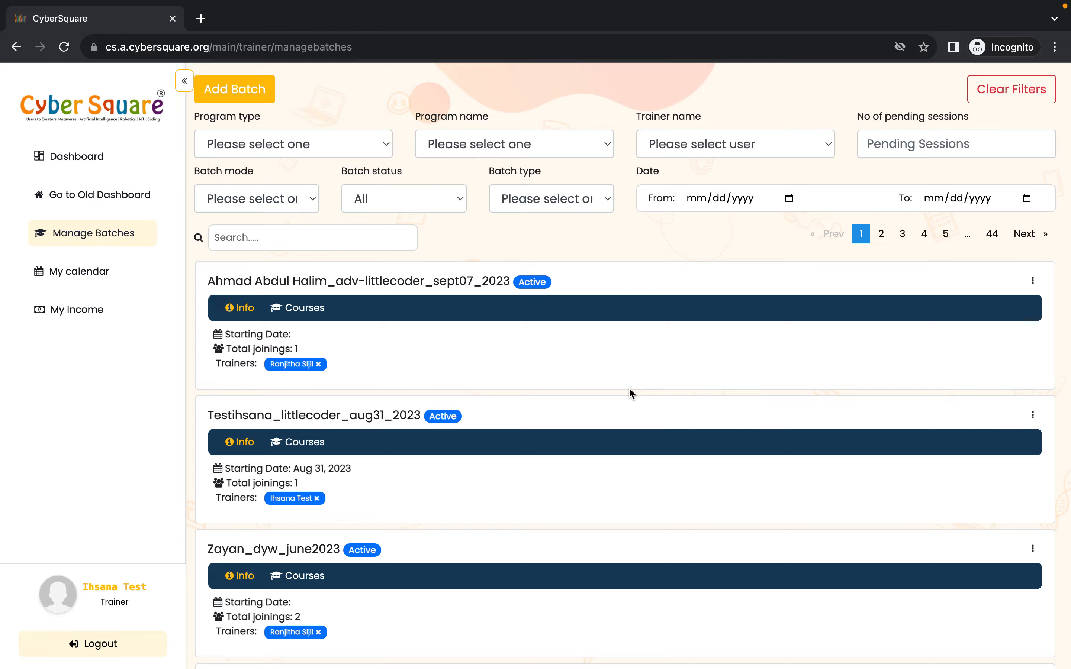
{"action": "scroll", "coordinate": [797, 381], "scroll_direction": "down", "scroll_amount": 2}
{"action": "left_click", "coordinate": [1032, 363]}
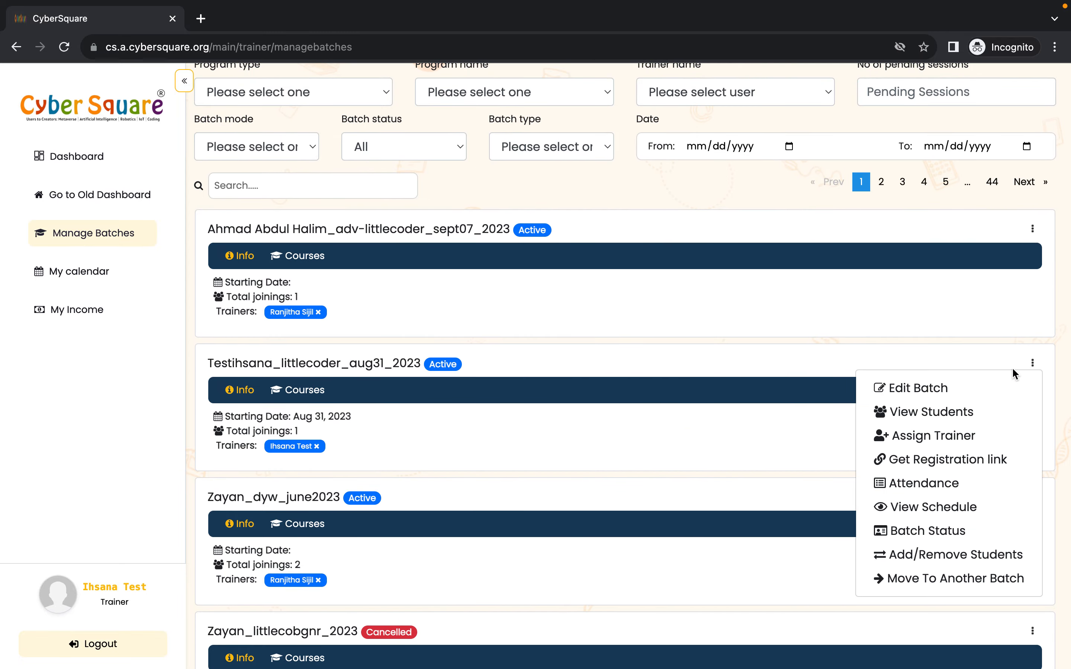
{"action": "left_click", "coordinate": [928, 487]}
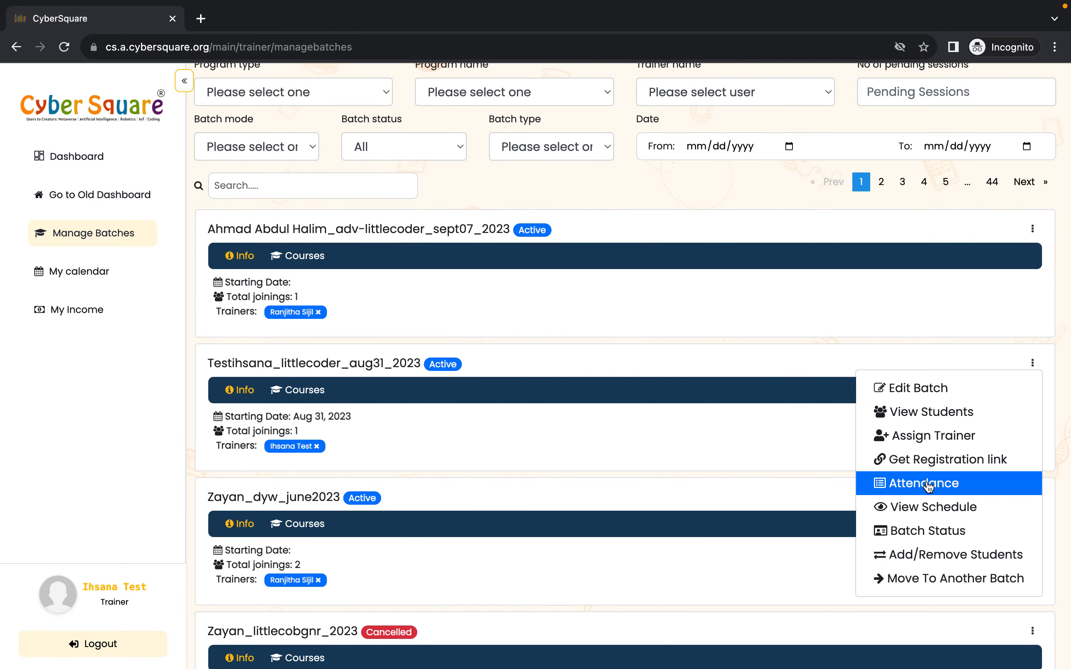
{"action": "left_click", "coordinate": [411, 396]}
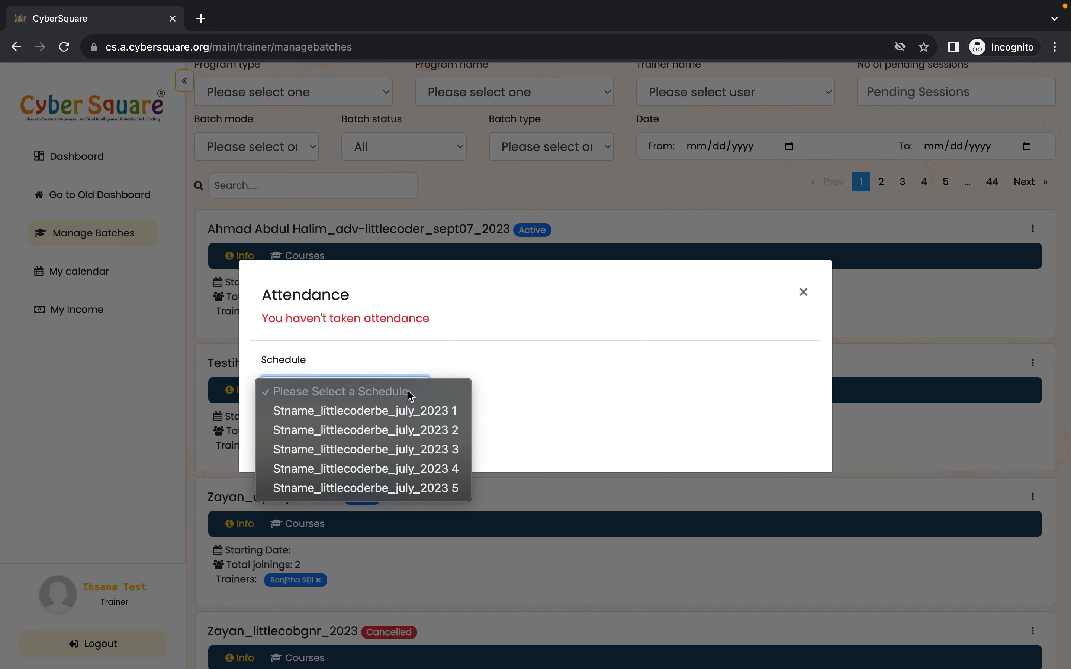
{"action": "left_click", "coordinate": [395, 412]}
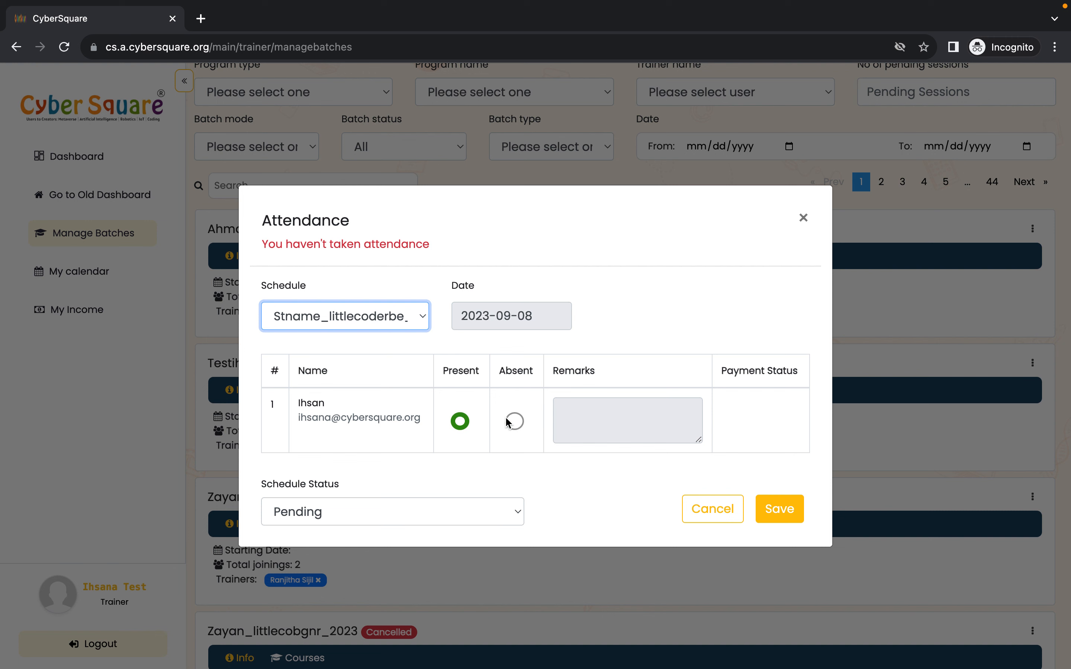
- Set the schedule status to Completed and save the attendance
{"action": "left_click", "coordinate": [462, 513]}
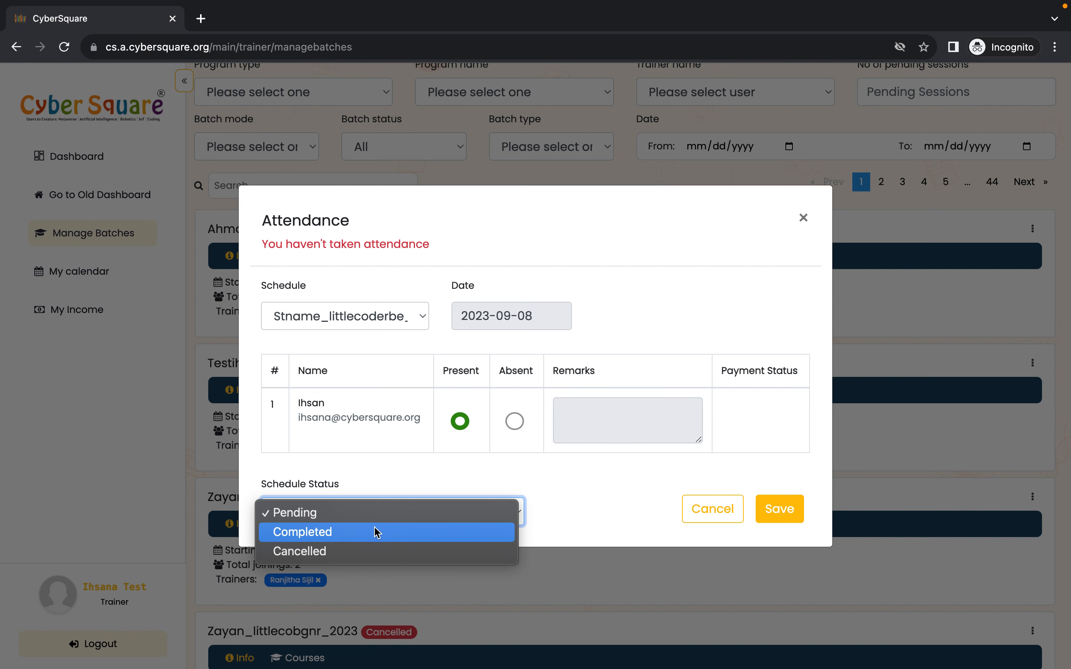
{"action": "left_click", "coordinate": [328, 532]}
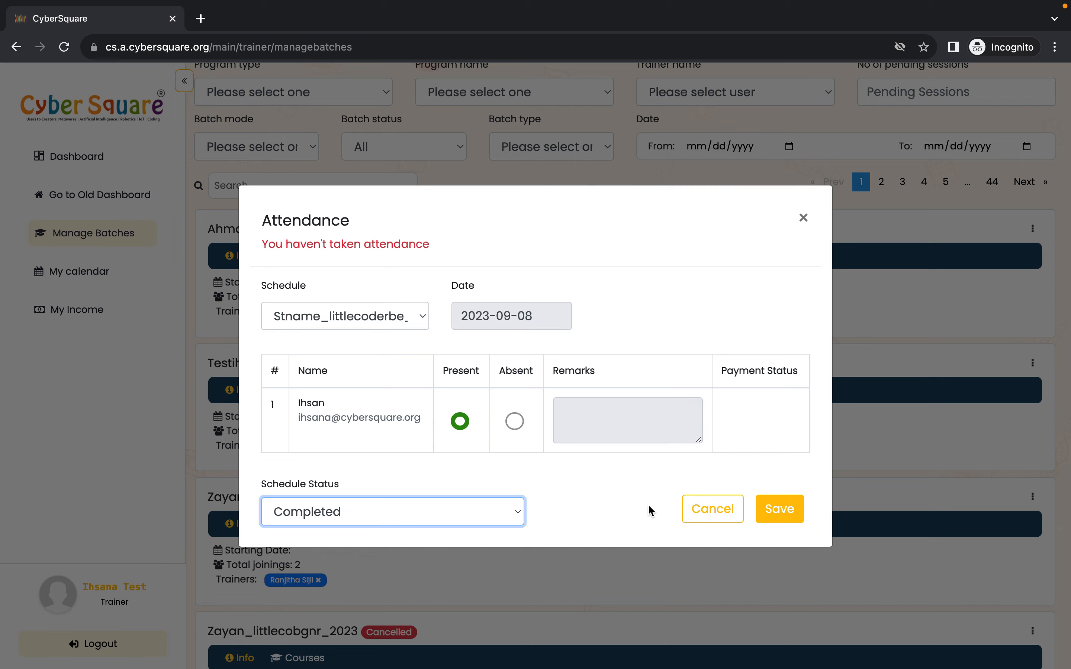
{"action": "left_click", "coordinate": [780, 509]}
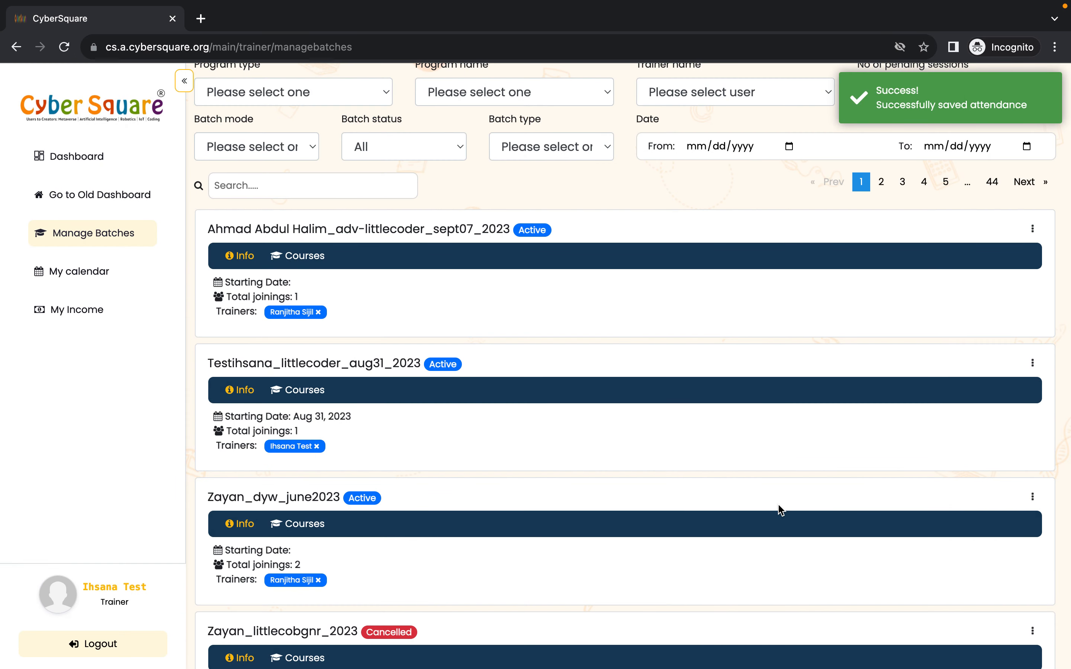
{"action": "left_click", "coordinate": [1032, 364]}
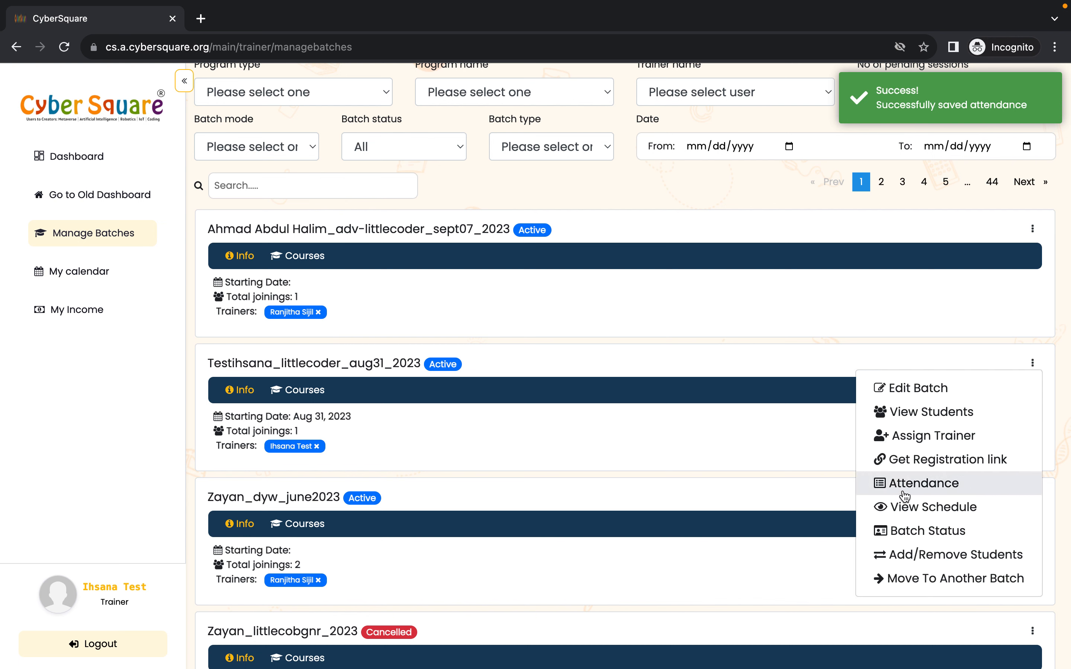
{"action": "left_click", "coordinate": [738, 362]}
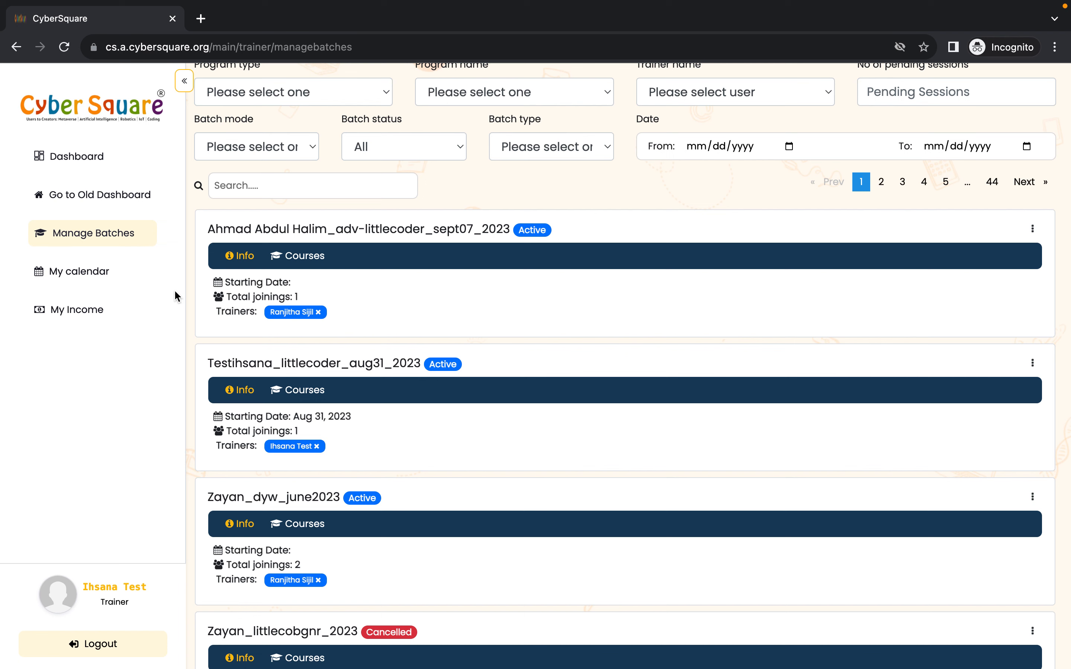
- Return to the calendar, advance to the week of Sep 17–23, and start a new session on Wednesday, Sep 20
{"action": "left_click", "coordinate": [74, 278]}
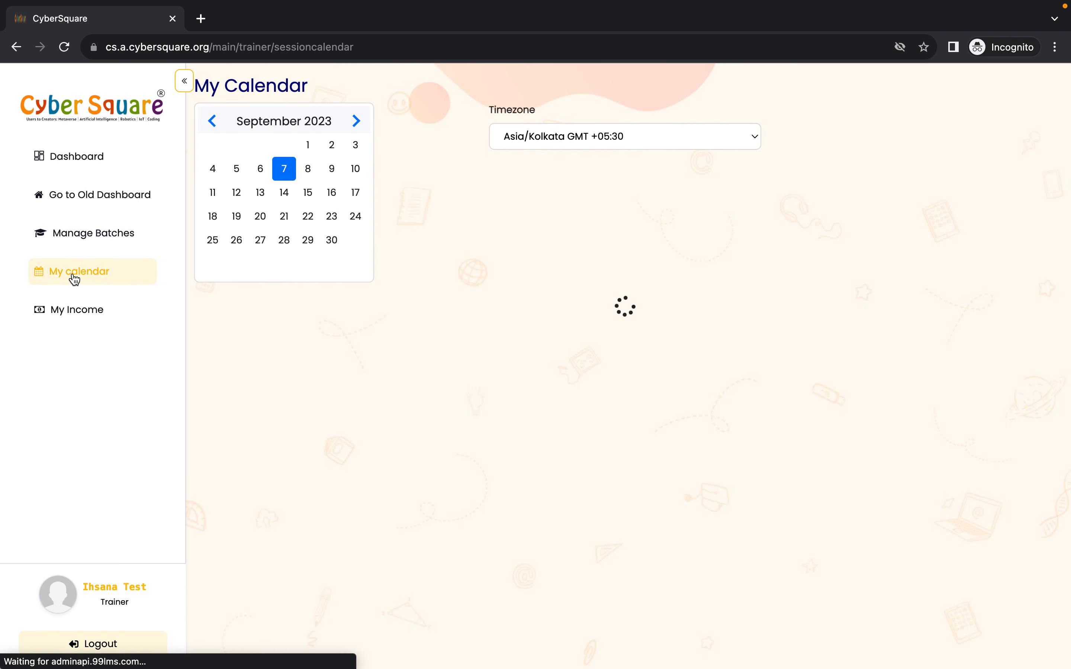
{"action": "scroll", "coordinate": [452, 420], "scroll_direction": "down", "scroll_amount": 8}
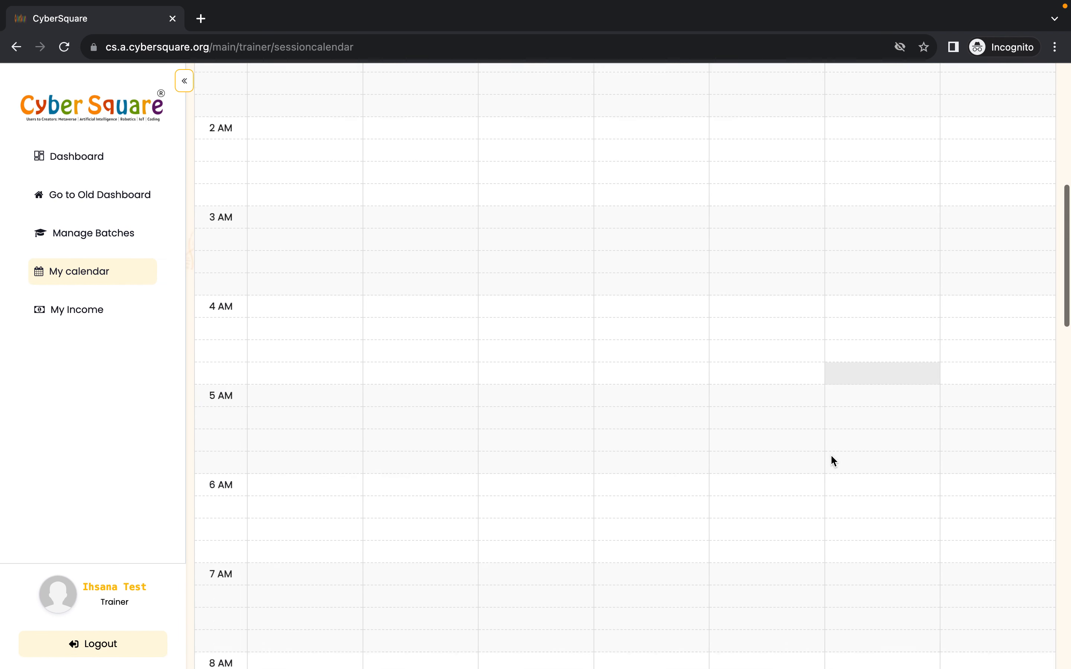
{"action": "scroll", "coordinate": [832, 460], "scroll_direction": "down", "scroll_amount": 3}
{"action": "scroll", "coordinate": [996, 474], "scroll_direction": "up", "scroll_amount": 12}
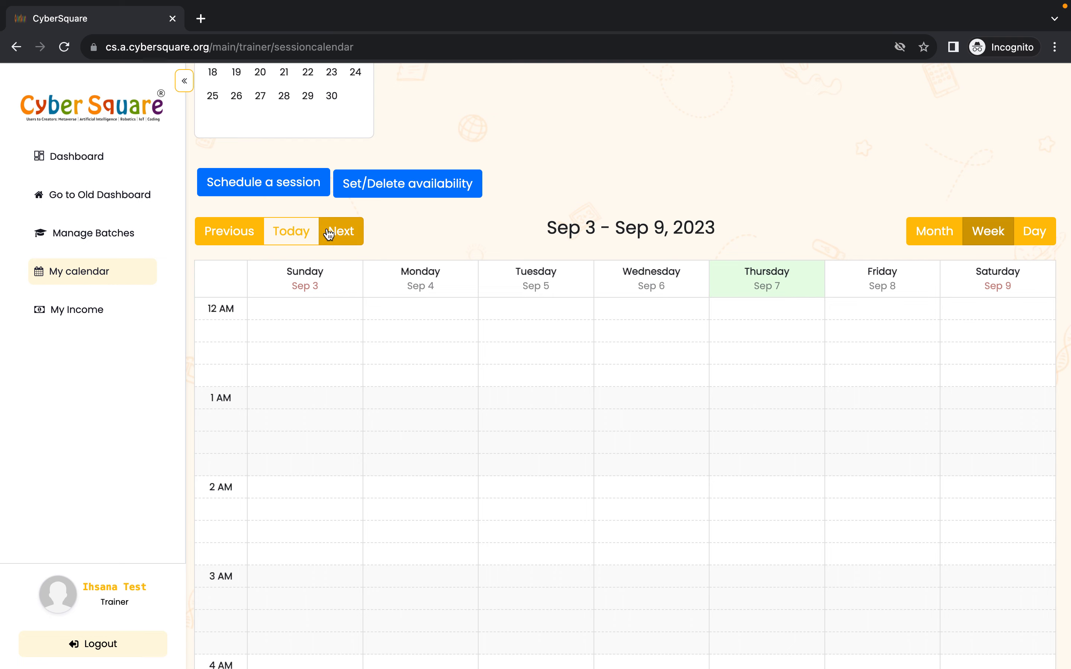
{"action": "left_click", "coordinate": [342, 232]}
{"action": "scroll", "coordinate": [608, 421], "scroll_direction": "down", "scroll_amount": 20}
{"action": "scroll", "coordinate": [574, 405], "scroll_direction": "up", "scroll_amount": 10}
{"action": "scroll", "coordinate": [574, 401], "scroll_direction": "up", "scroll_amount": 5}
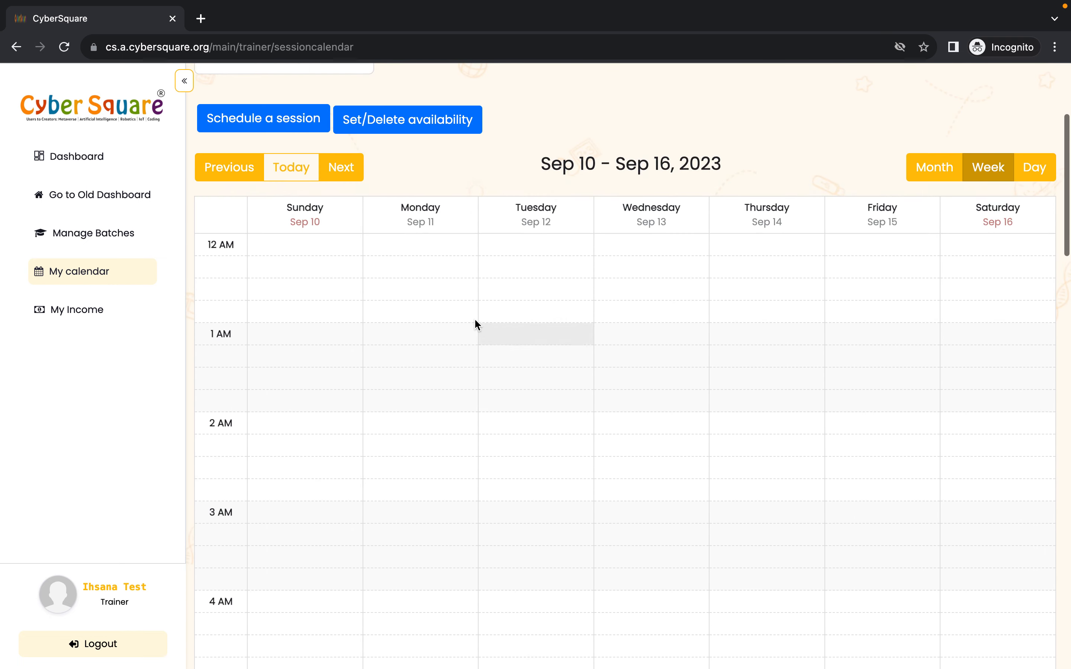
{"action": "scroll", "coordinate": [629, 518], "scroll_direction": "down", "scroll_amount": 10}
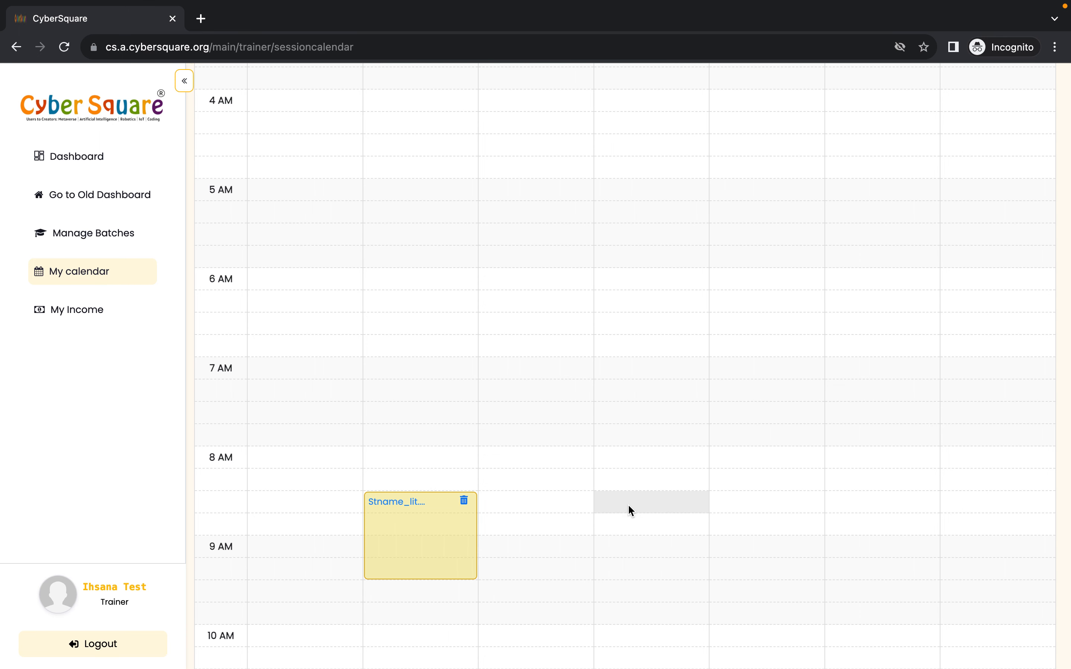
{"action": "scroll", "coordinate": [629, 509], "scroll_direction": "up", "scroll_amount": 15}
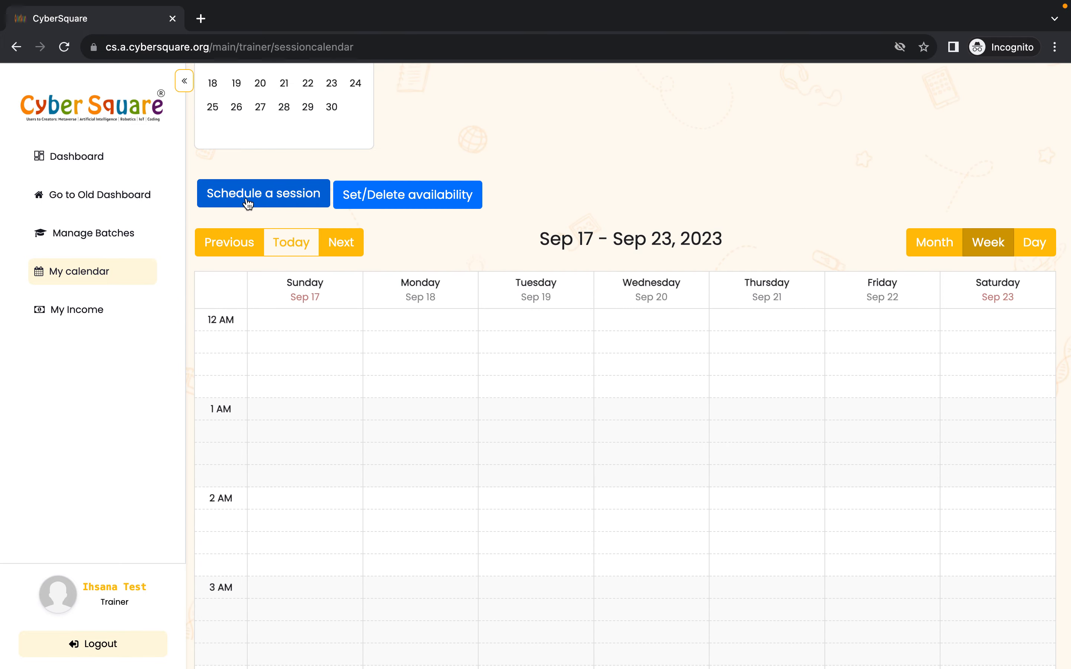
{"action": "scroll", "coordinate": [629, 463], "scroll_direction": "down", "scroll_amount": 15}
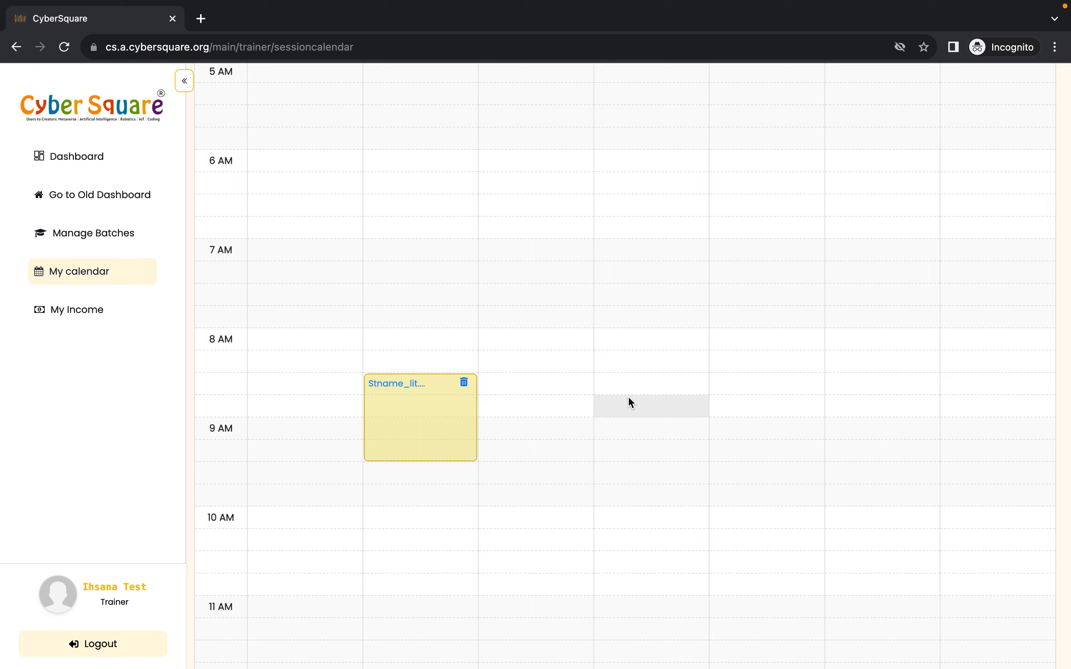
{"action": "left_click", "coordinate": [628, 387]}
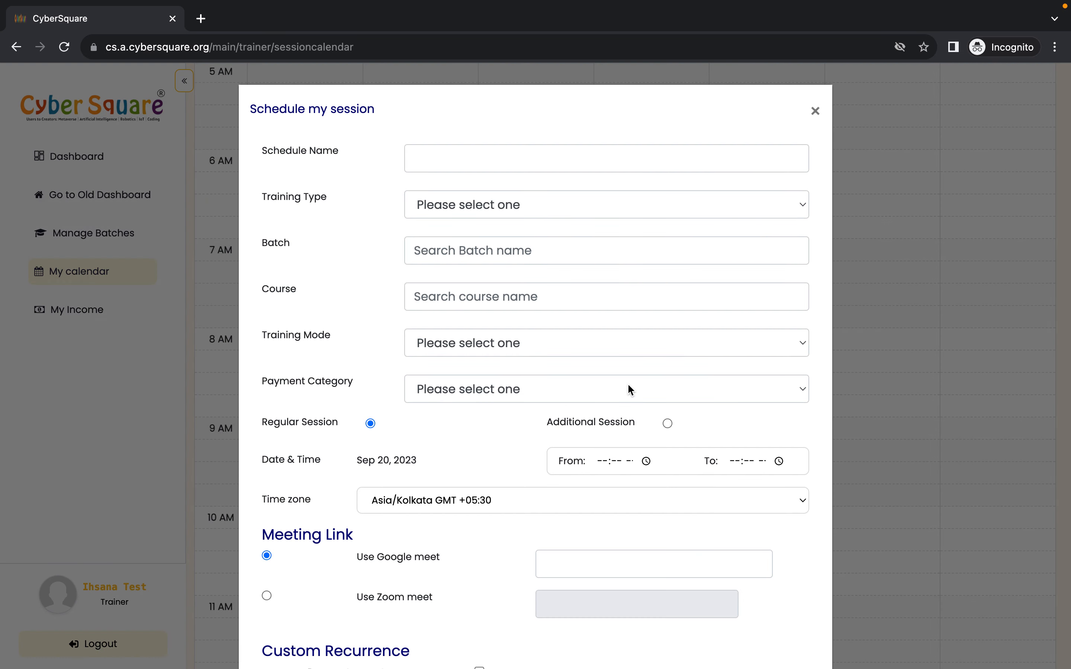
- Enter studentnam_course_date_2023 as the schedule name
{"action": "left_click", "coordinate": [430, 156]}
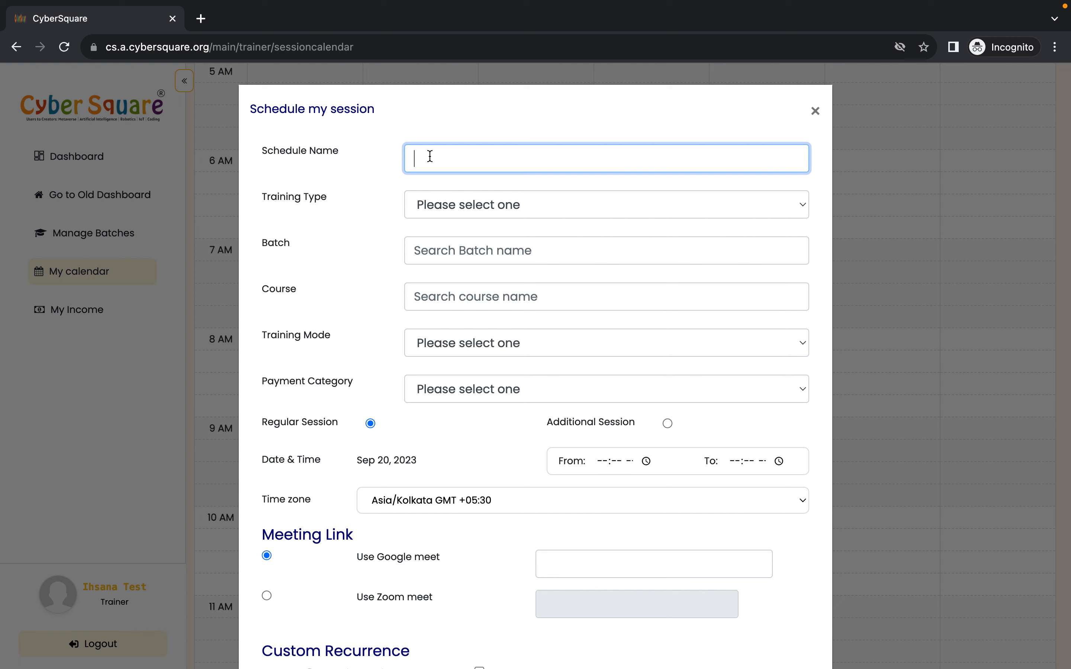
{"action": "type", "text": "studentnam_corse_"}
{"action": "key", "text": "Left"}
{"action": "key", "text": "Left"}
{"action": "key", "text": "Left"}
{"action": "key", "text": "Left"}
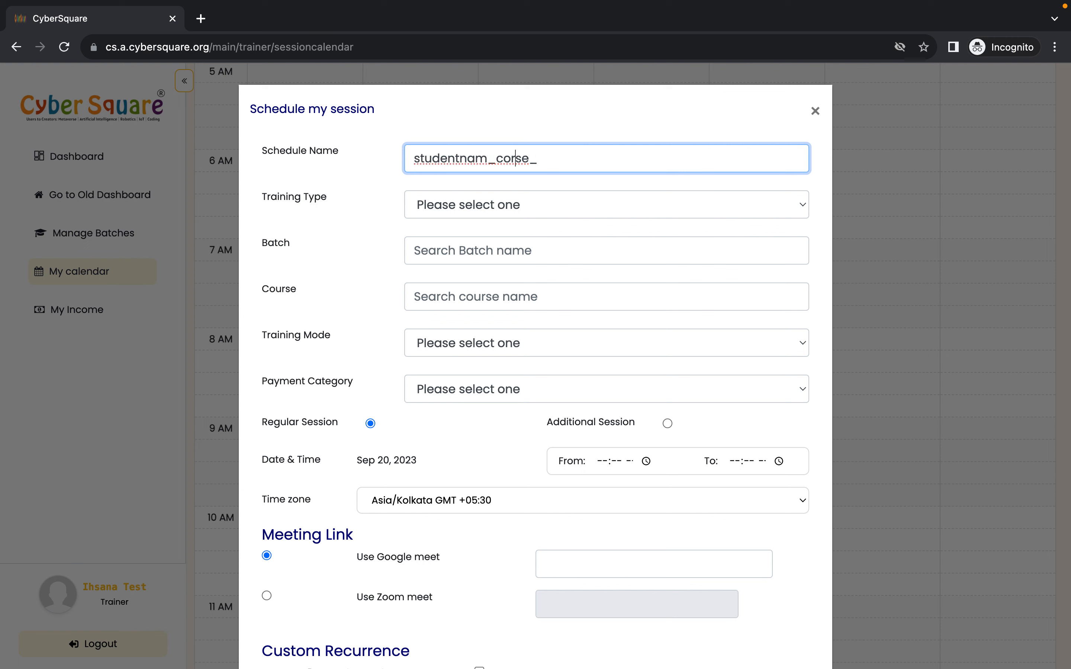
{"action": "type", "text": "u"}
{"action": "key", "text": "Right"}
{"action": "key", "text": "Right"}
{"action": "key", "text": "Right"}
{"action": "key", "text": "Right"}
{"action": "type", "text": "date_2023"}
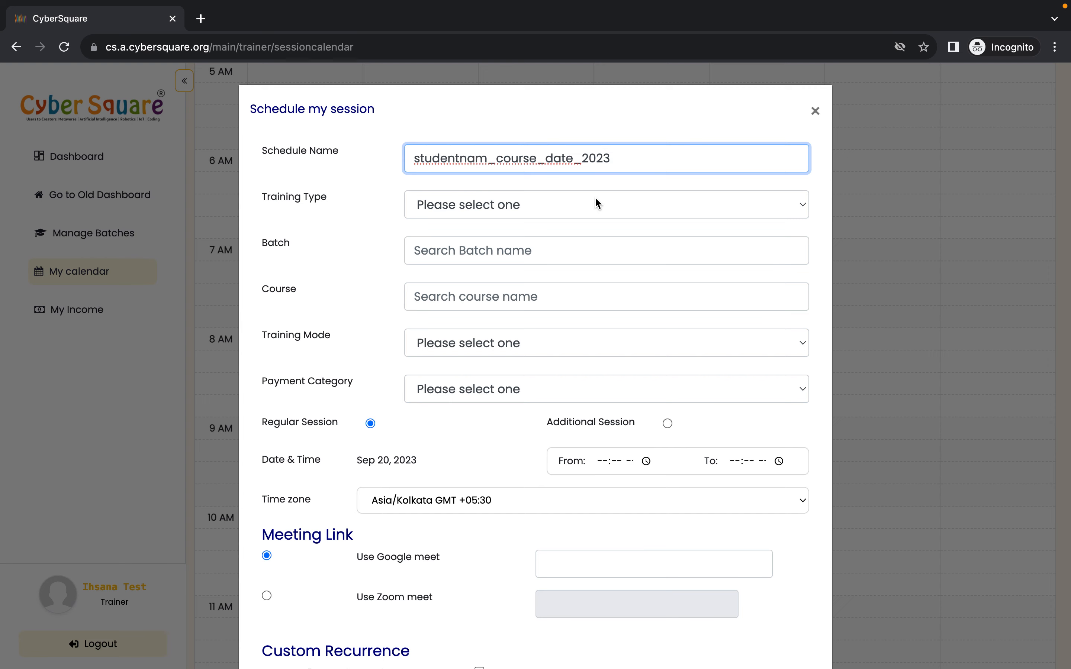
- Set the training type to CS B2C and select the trainer's LittleCoder Aug31_2023 test batch
{"action": "scroll", "coordinate": [594, 196], "scroll_direction": "down", "scroll_amount": 1}
{"action": "left_click", "coordinate": [574, 195]}
{"action": "left_click", "coordinate": [539, 207]}
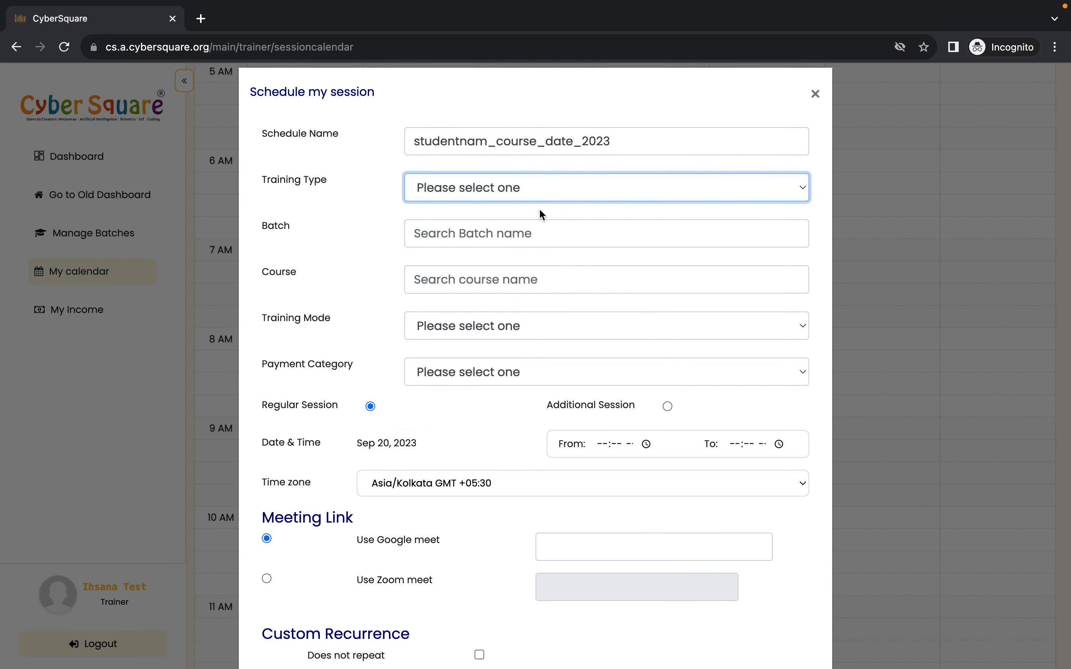
{"action": "left_click", "coordinate": [476, 232]}
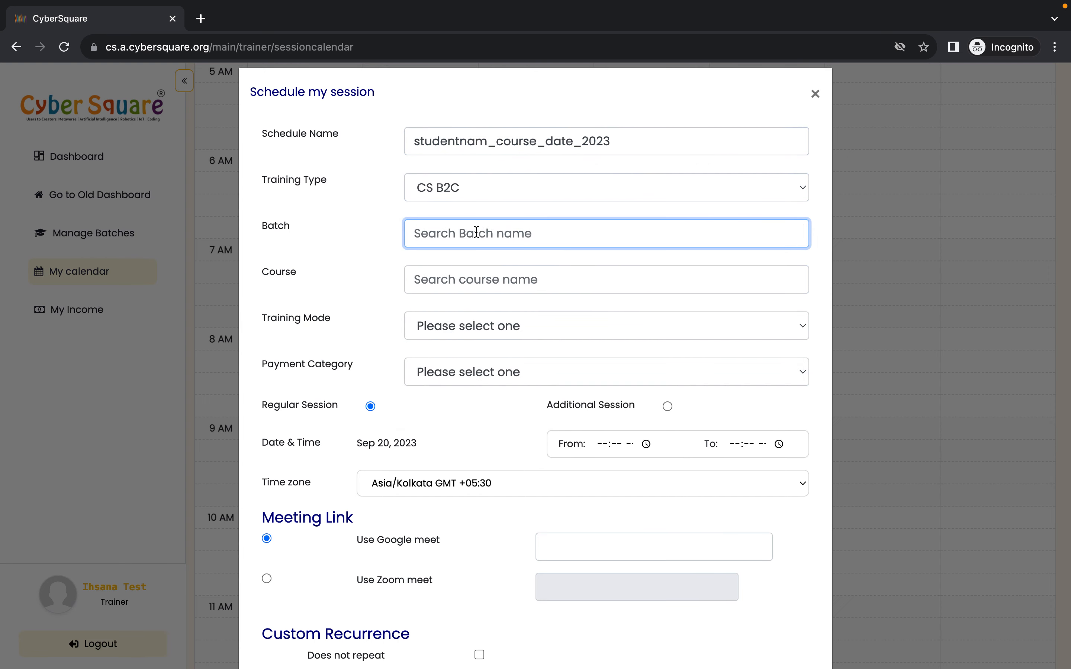
{"action": "type", "text": "ih"}
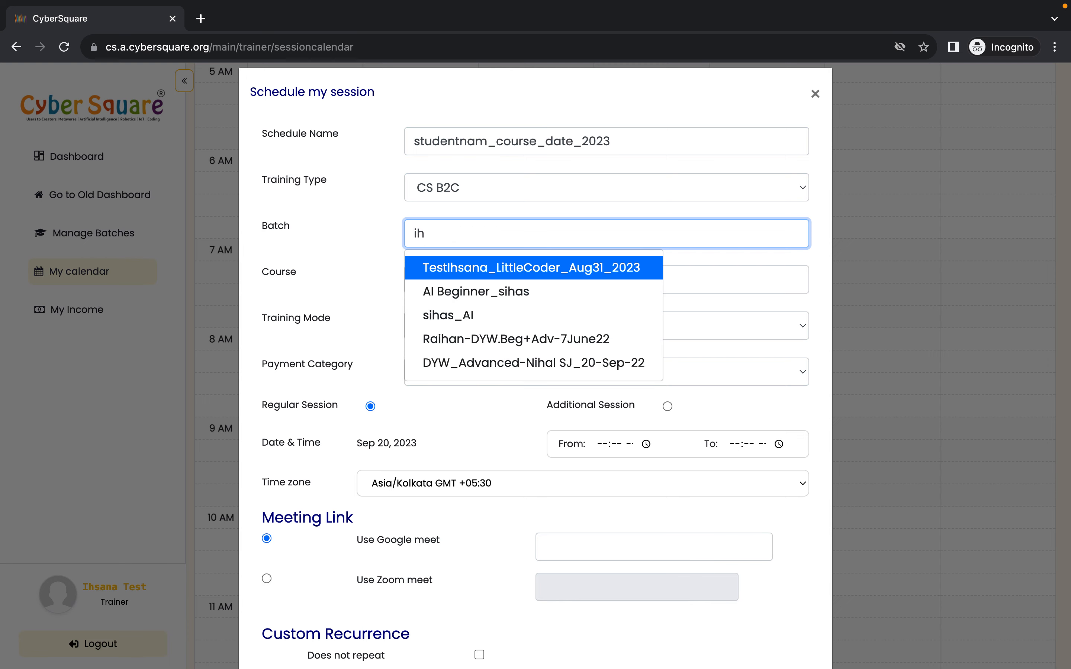
{"action": "left_click", "coordinate": [507, 266]}
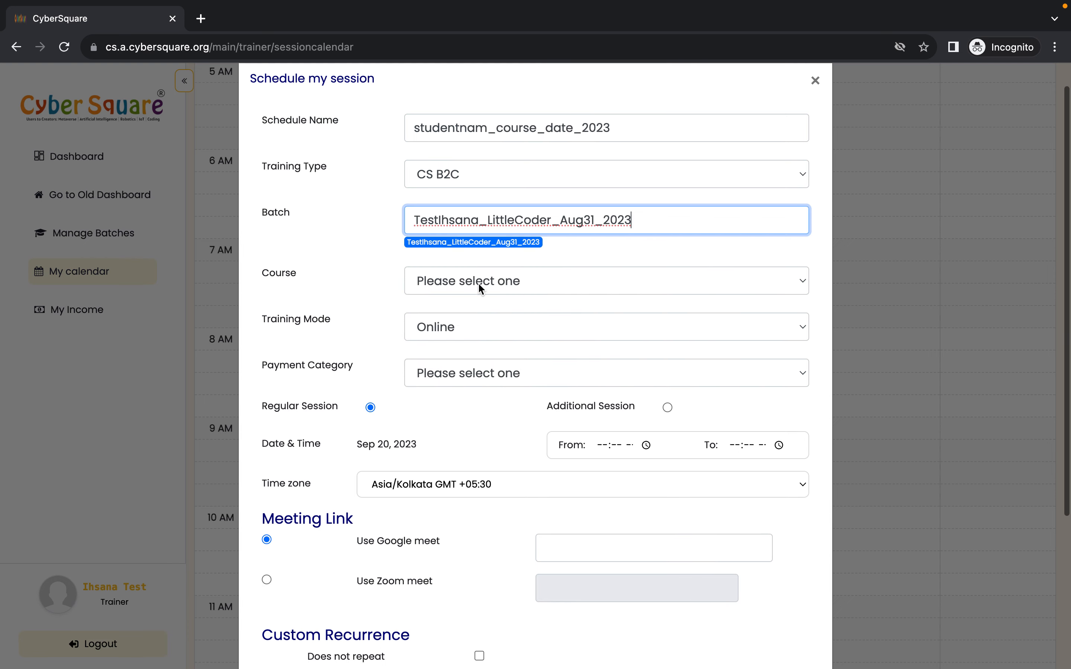
- Select Little Coder Beginner | 3 months as the course for the new session
{"action": "left_click", "coordinate": [479, 283]}
{"action": "left_click", "coordinate": [478, 301]}
{"action": "scroll", "coordinate": [502, 391], "scroll_direction": "down", "scroll_amount": 6}
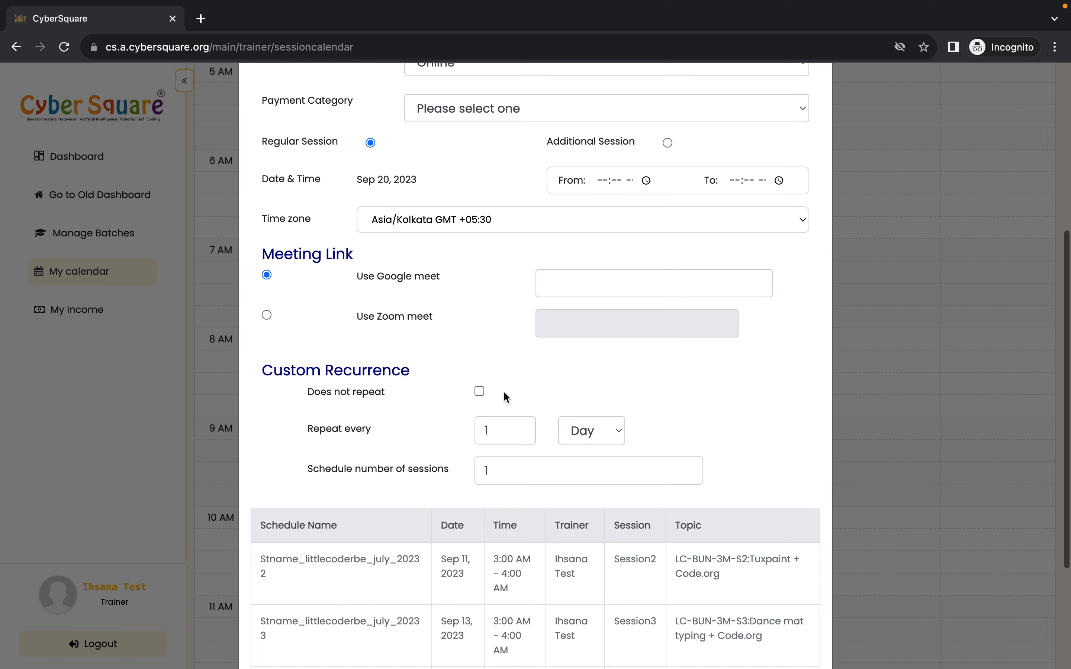
{"action": "scroll", "coordinate": [555, 363], "scroll_direction": "down", "scroll_amount": 10}
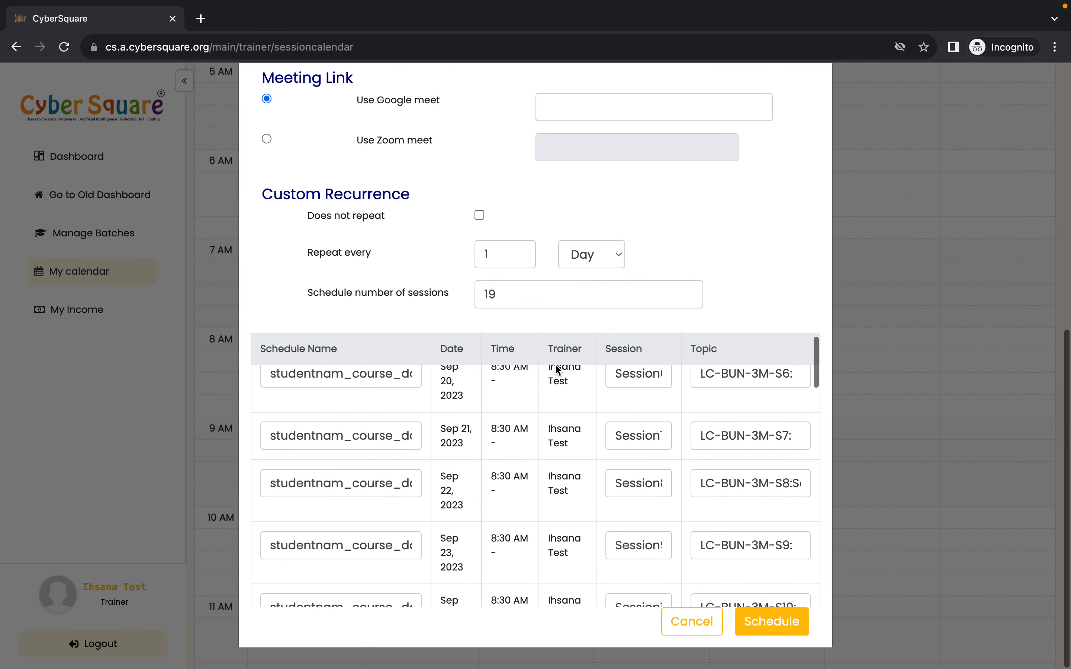
{"action": "scroll", "coordinate": [516, 420], "scroll_direction": "up", "scroll_amount": 1}
{"action": "scroll", "coordinate": [461, 428], "scroll_direction": "up", "scroll_amount": 1}
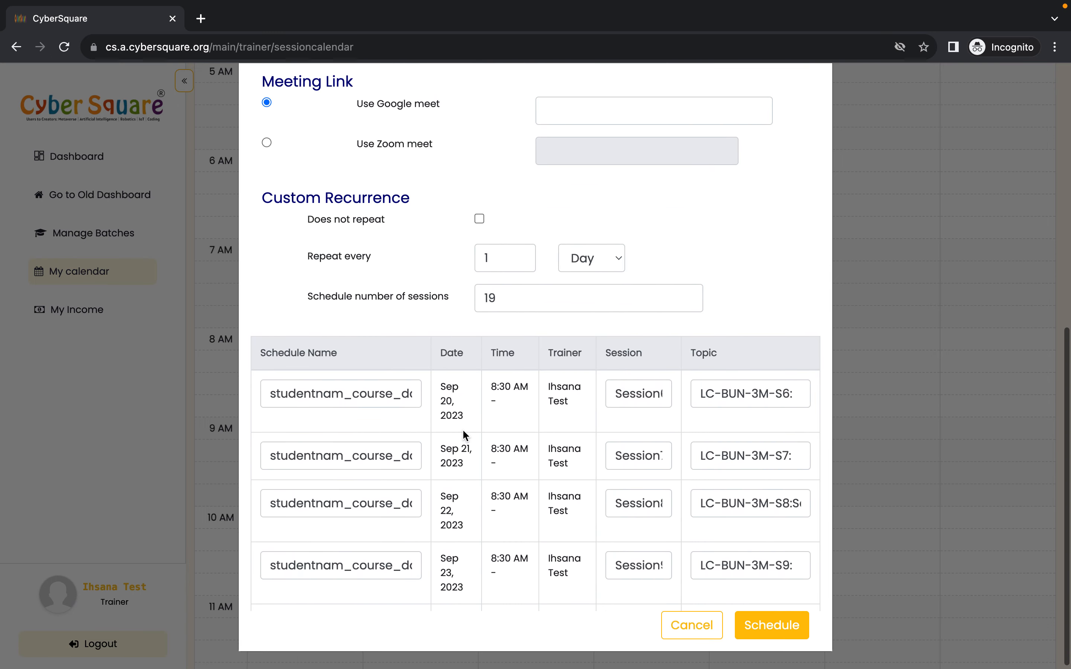
- Shorten the schedule number of sessions to 1
{"action": "left_click", "coordinate": [503, 300]}
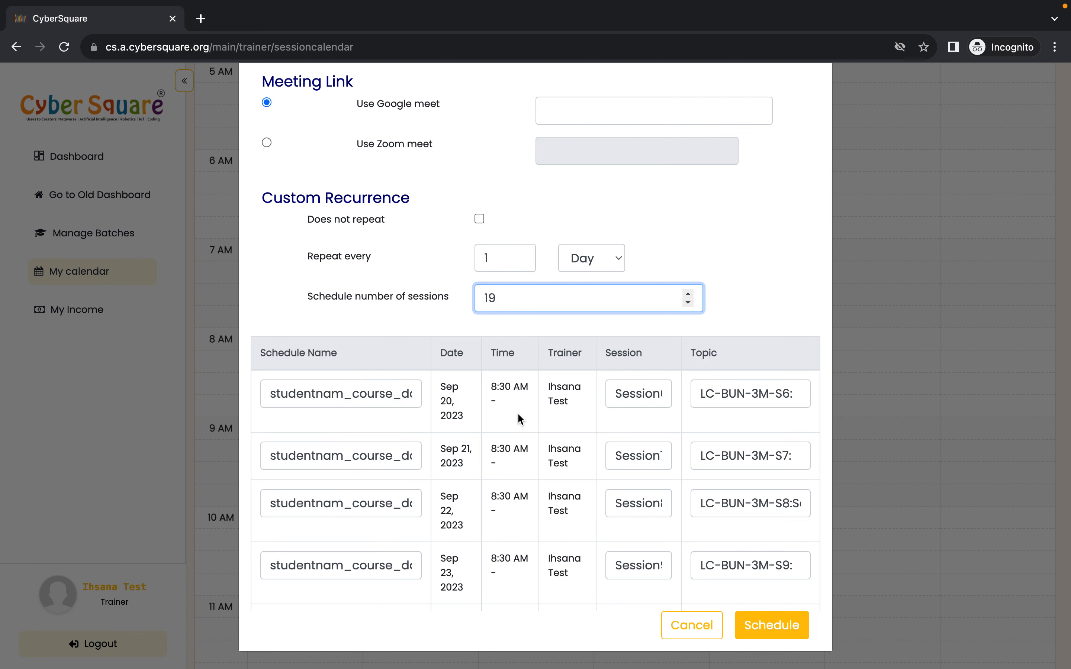
{"action": "scroll", "coordinate": [522, 465], "scroll_direction": "down", "scroll_amount": 1}
{"action": "scroll", "coordinate": [520, 463], "scroll_direction": "down", "scroll_amount": 1}
{"action": "key", "text": "BackSpace"}
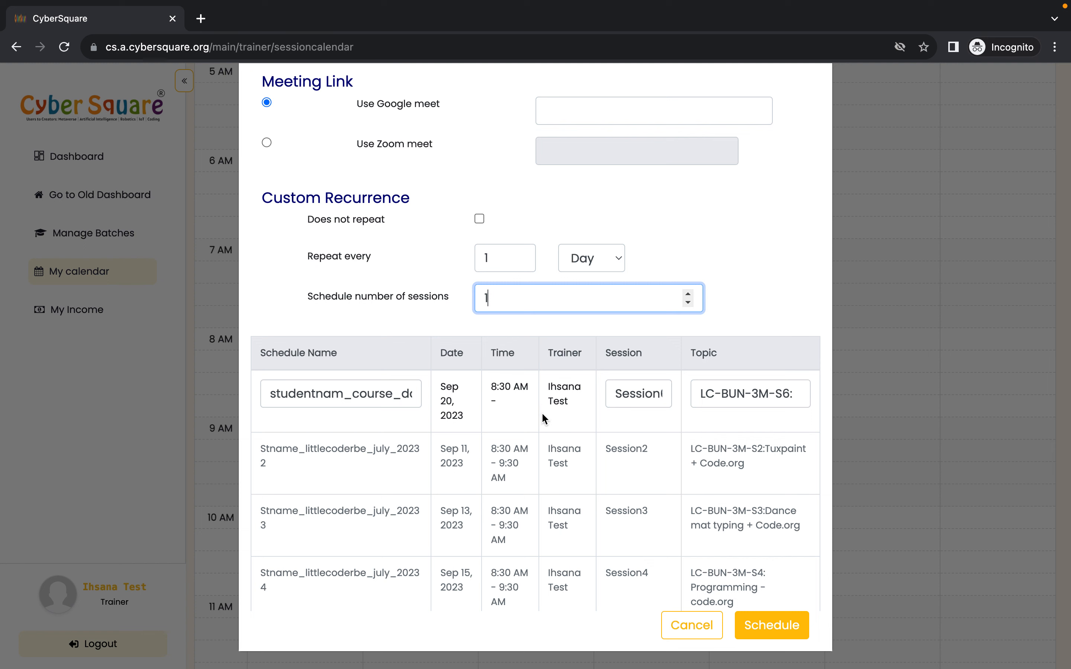
- Review the list of existing and proposed sessions in the schedule table
{"action": "scroll", "coordinate": [541, 411], "scroll_direction": "down", "scroll_amount": 3}
{"action": "scroll", "coordinate": [543, 418], "scroll_direction": "down", "scroll_amount": 1}
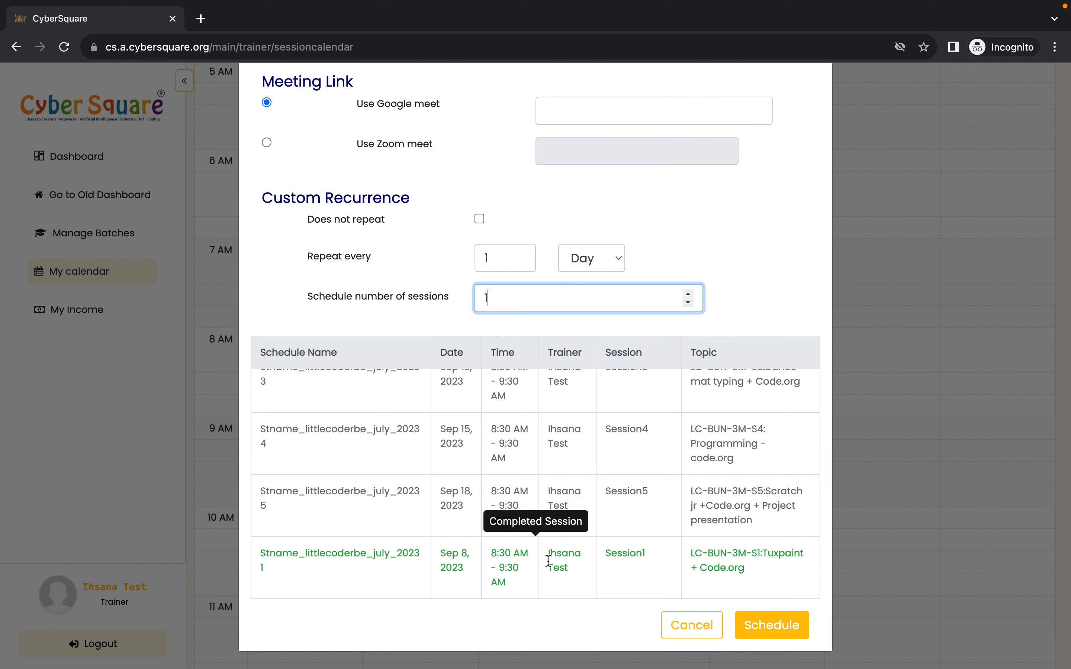
{"action": "scroll", "coordinate": [539, 558], "scroll_direction": "up", "scroll_amount": 1}
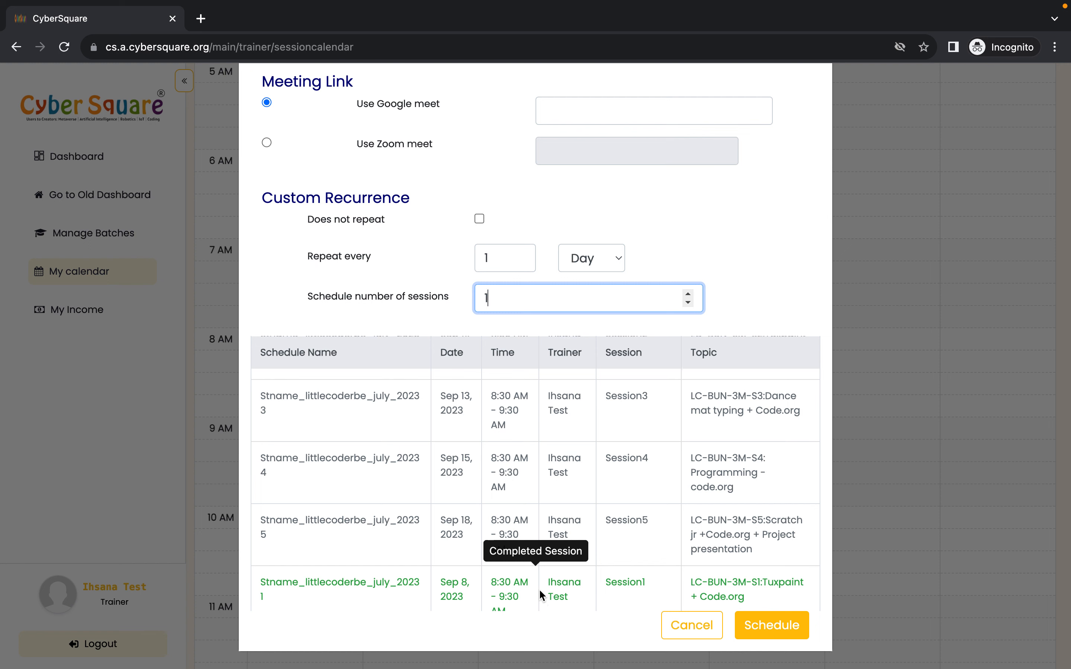
{"action": "scroll", "coordinate": [539, 589], "scroll_direction": "down", "scroll_amount": 1}
{"action": "scroll", "coordinate": [521, 528], "scroll_direction": "up", "scroll_amount": 2}
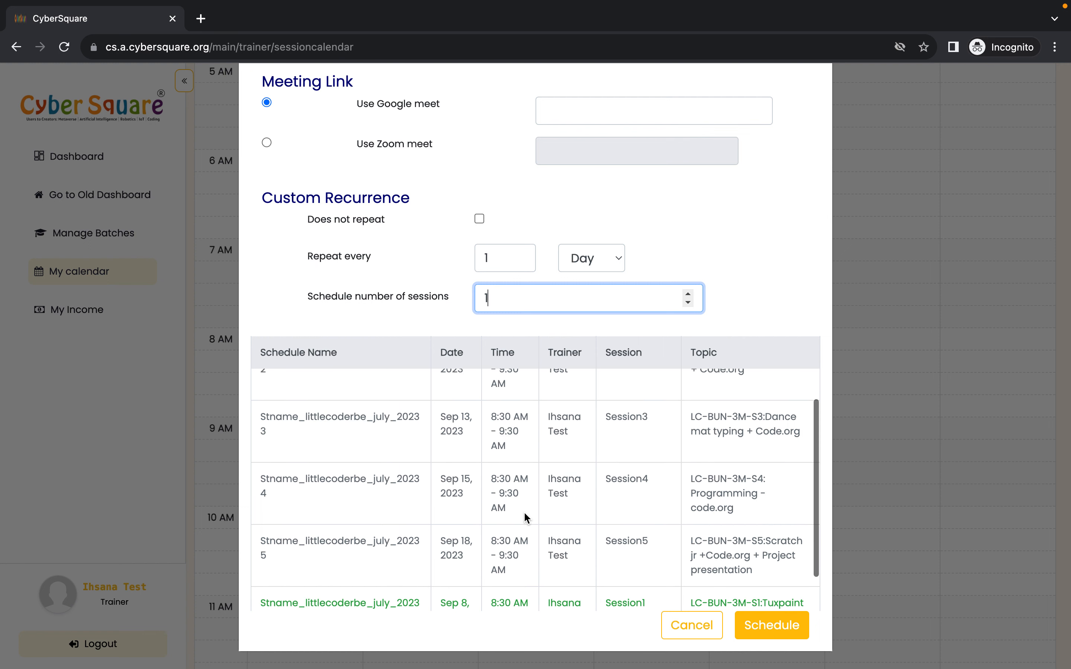
{"action": "scroll", "coordinate": [496, 402], "scroll_direction": "up", "scroll_amount": 1}
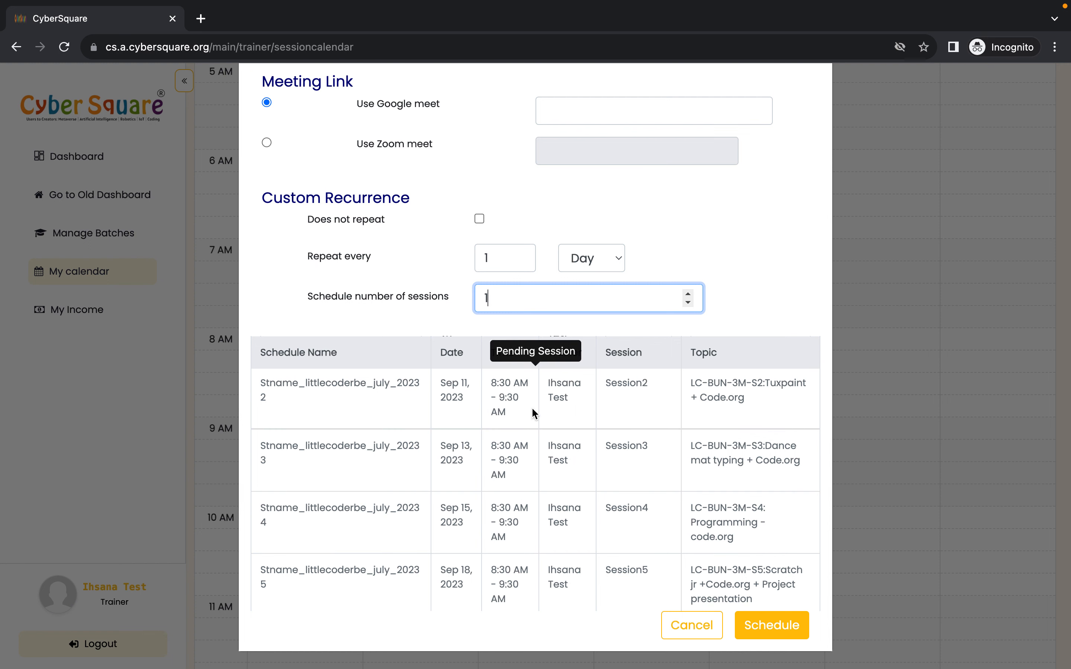
{"action": "scroll", "coordinate": [549, 477], "scroll_direction": "up", "scroll_amount": 2}
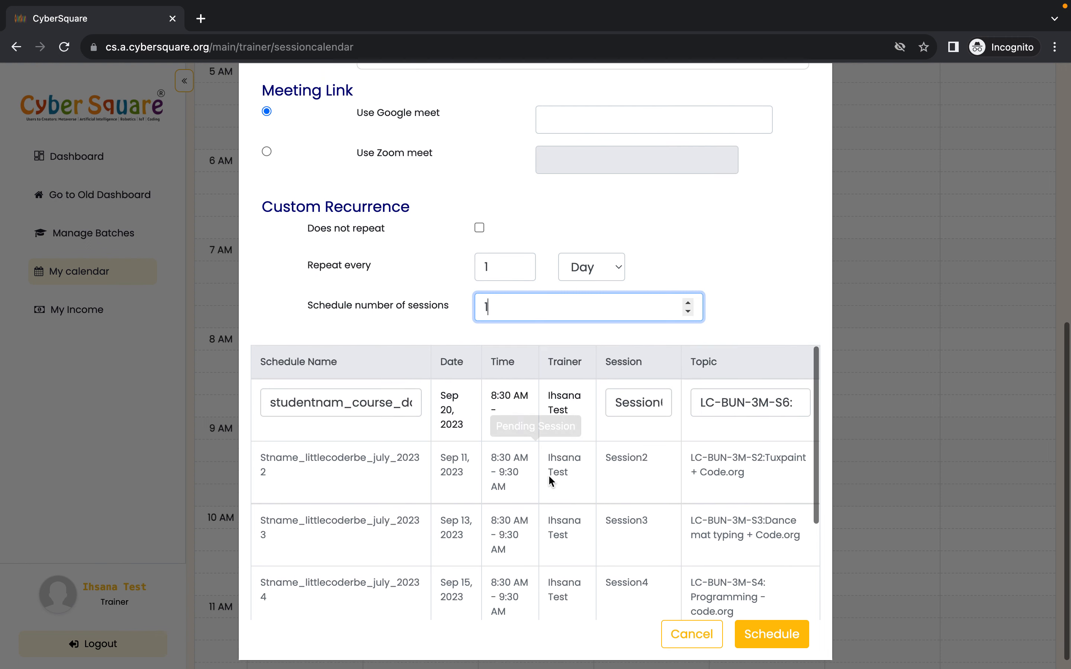
{"action": "scroll", "coordinate": [549, 477], "scroll_direction": "up", "scroll_amount": 1}
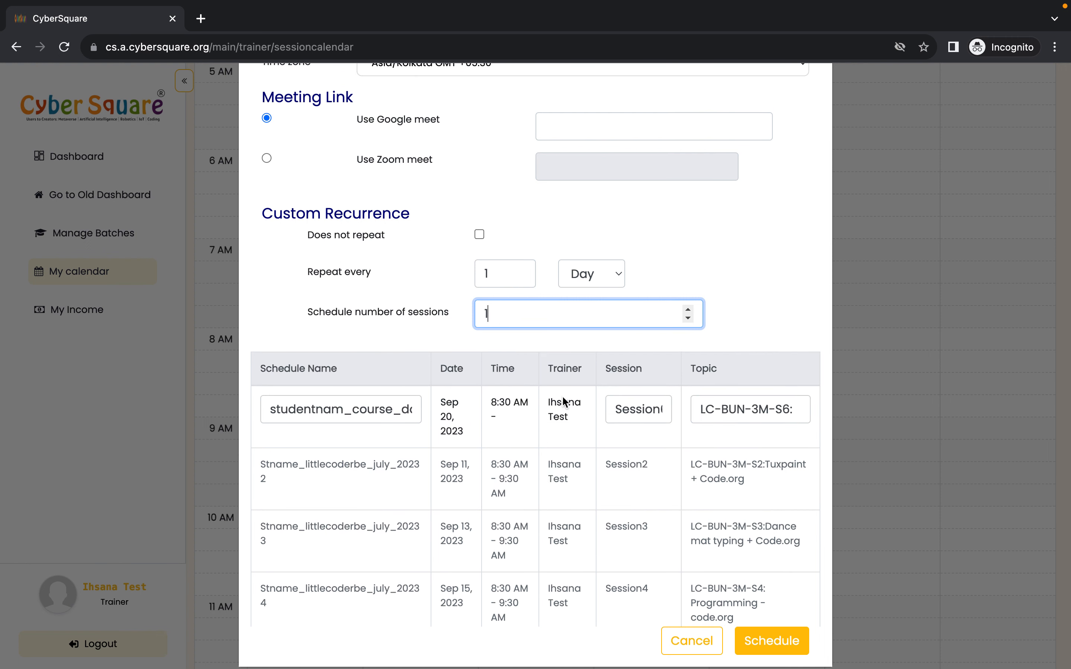
- Set the schedule number of sessions to 5 and review the generated session rows
{"action": "key", "text": "BackSpace"}
{"action": "type", "text": "5"}
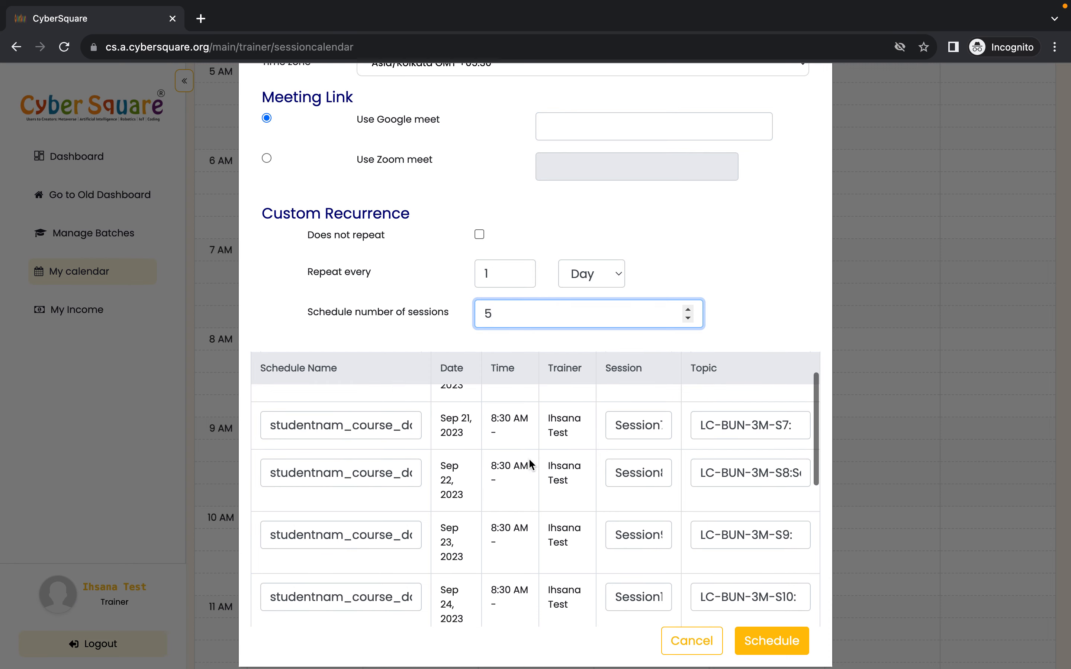
{"action": "scroll", "coordinate": [510, 531], "scroll_direction": "down", "scroll_amount": 5}
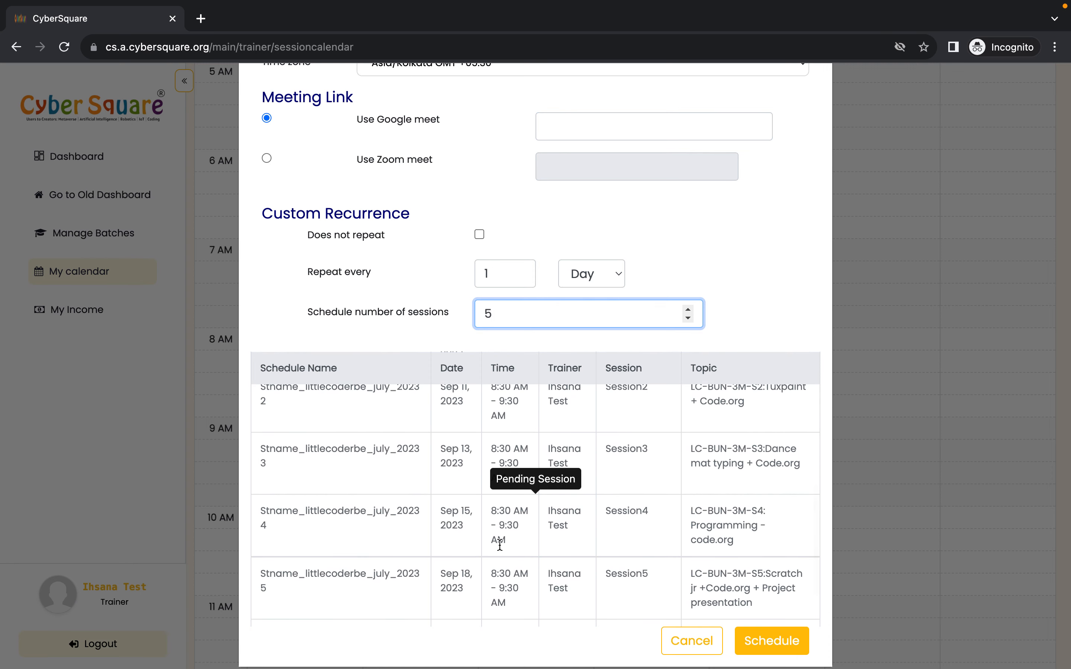
{"action": "scroll", "coordinate": [533, 552], "scroll_direction": "down", "scroll_amount": 2}
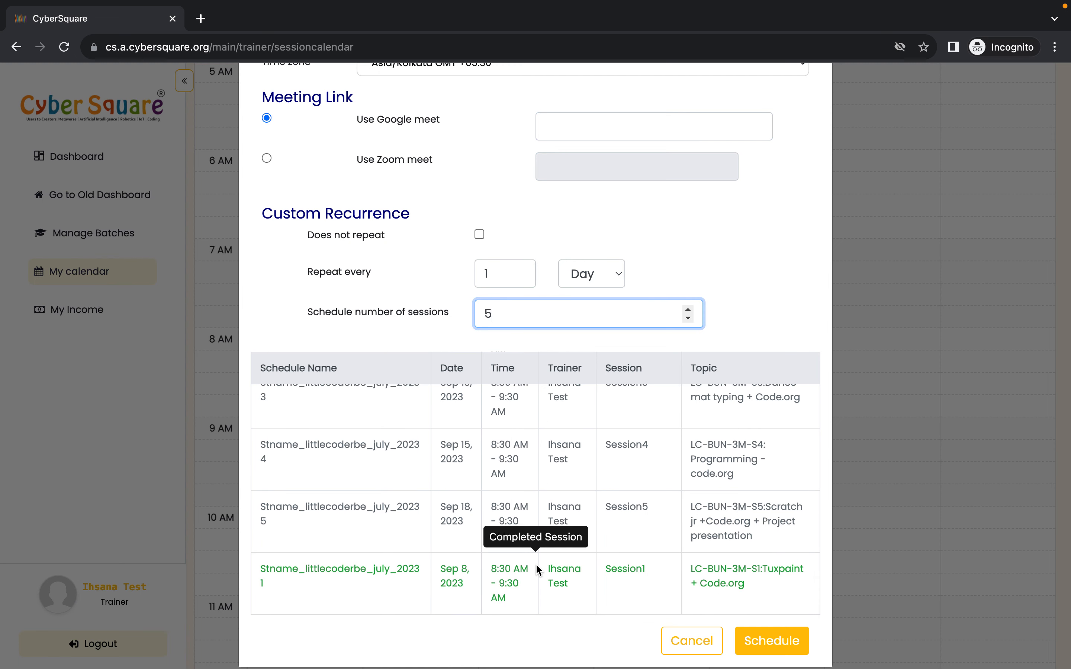
{"action": "scroll", "coordinate": [638, 433], "scroll_direction": "up", "scroll_amount": 8}
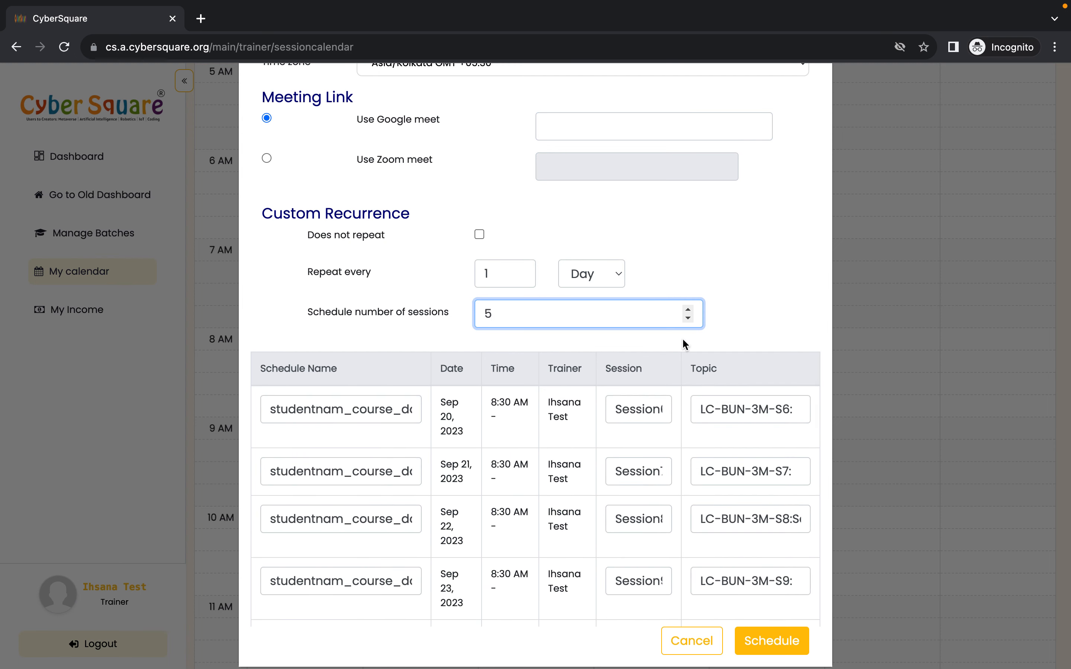
{"action": "scroll", "coordinate": [705, 332], "scroll_direction": "up", "scroll_amount": 3}
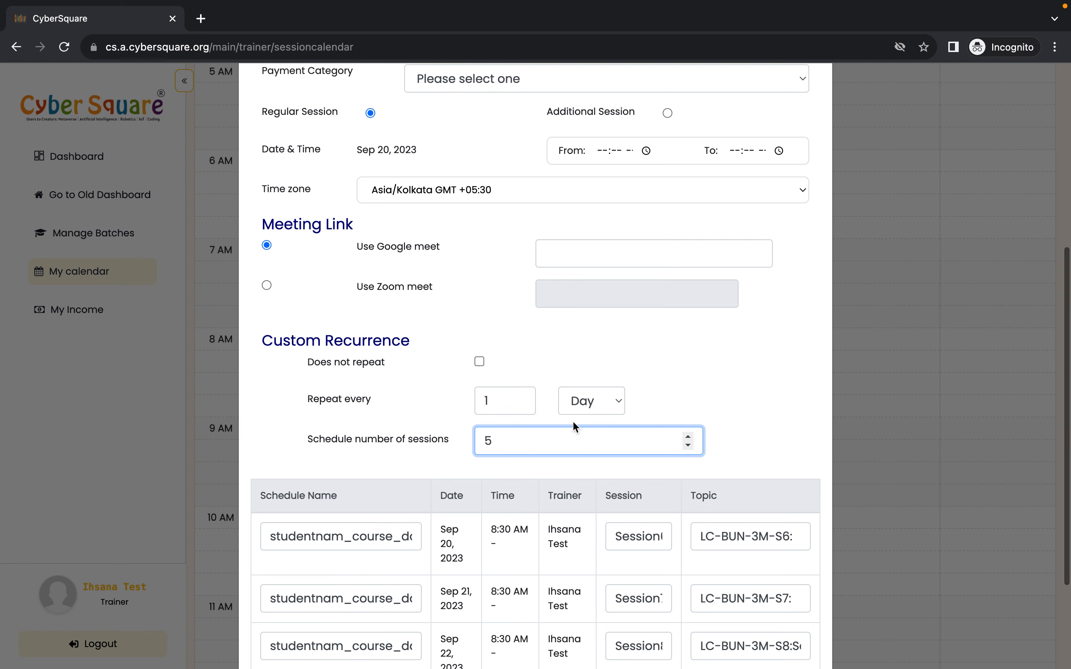
- Re-enter 5 as the schedule number of sessions and review the proposed Sep 20–24 sessions
{"action": "key", "text": "BackSpace"}
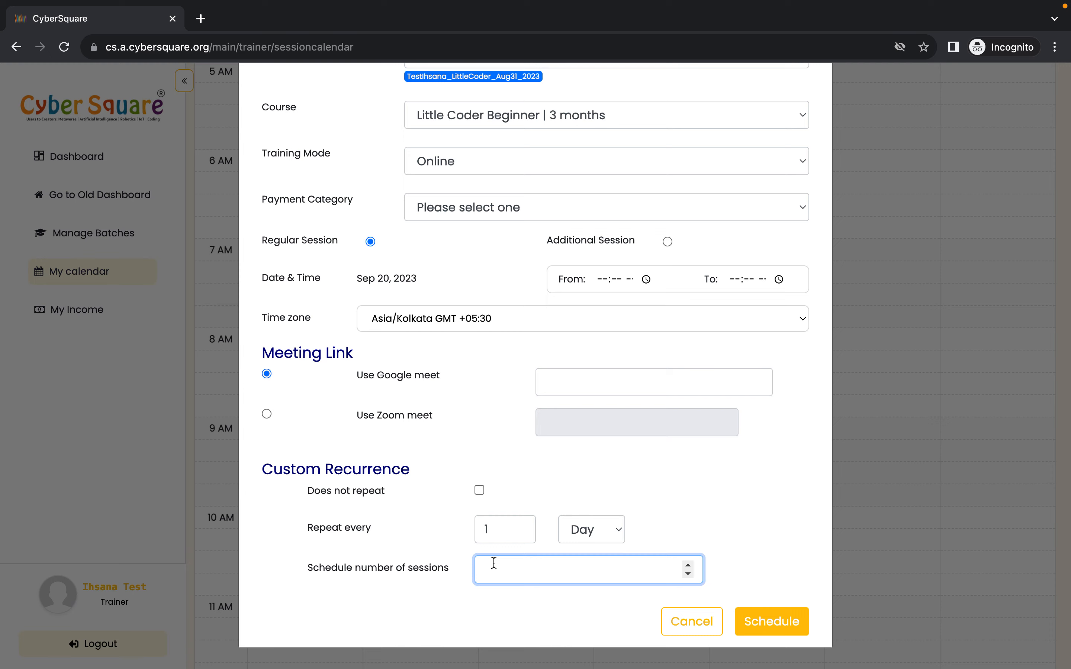
{"action": "type", "text": "1"}
{"action": "scroll", "coordinate": [494, 563], "scroll_direction": "down", "scroll_amount": 3}
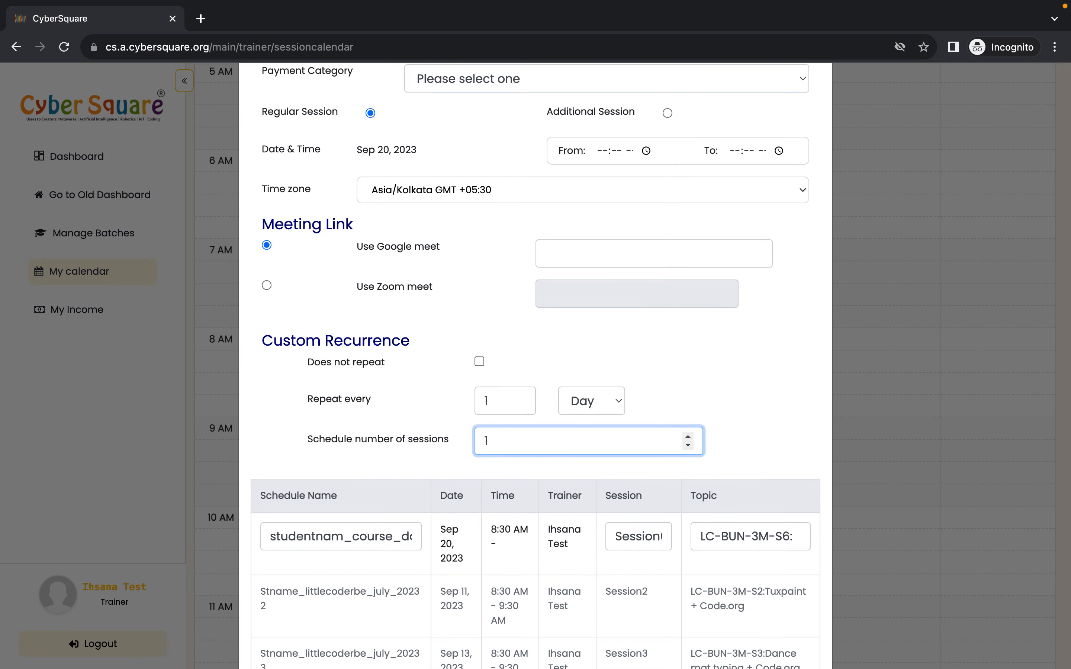
{"action": "key", "text": "BackSpace"}
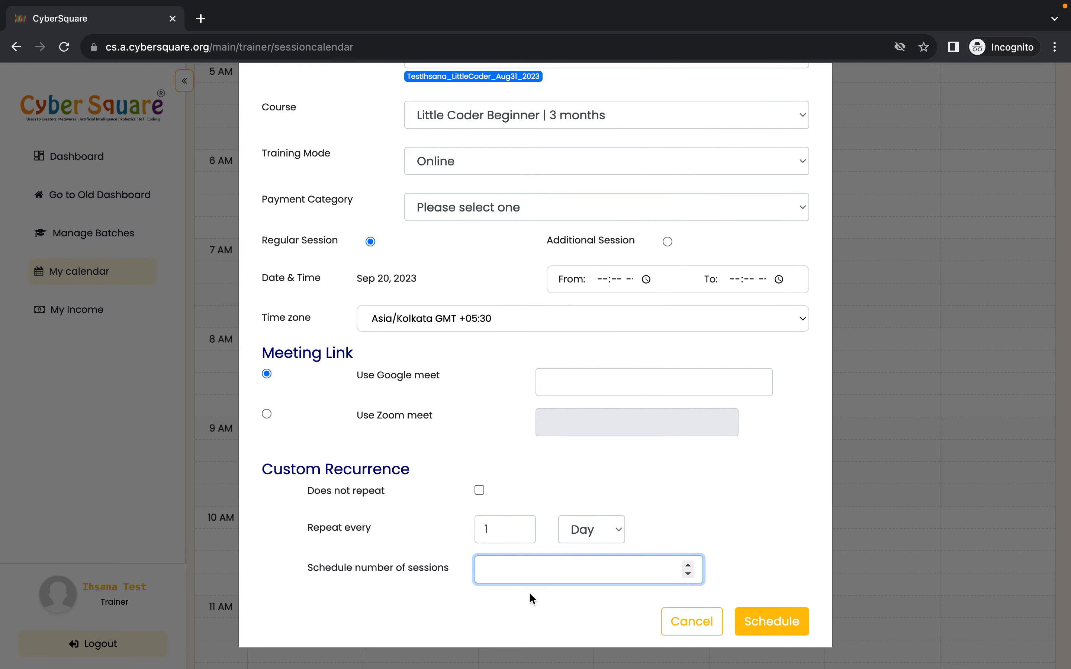
{"action": "type", "text": "5"}
{"action": "scroll", "coordinate": [529, 593], "scroll_direction": "down", "scroll_amount": 3}
{"action": "scroll", "coordinate": [549, 476], "scroll_direction": "down", "scroll_amount": 6}
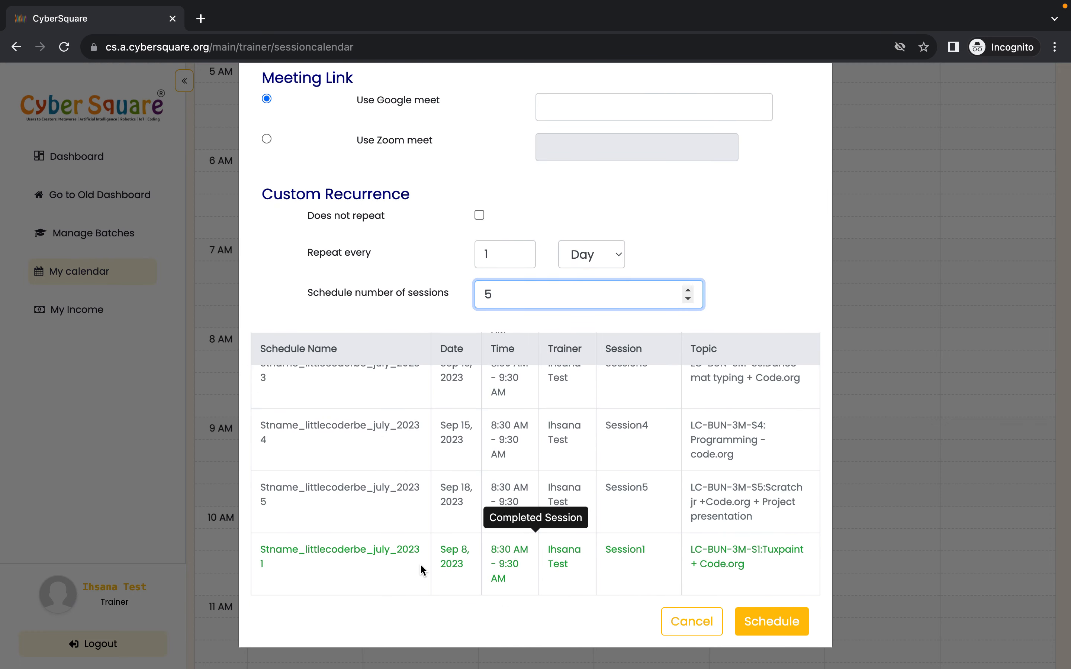
{"action": "scroll", "coordinate": [574, 538], "scroll_direction": "up", "scroll_amount": 2}
{"action": "scroll", "coordinate": [564, 465], "scroll_direction": "up", "scroll_amount": 1}
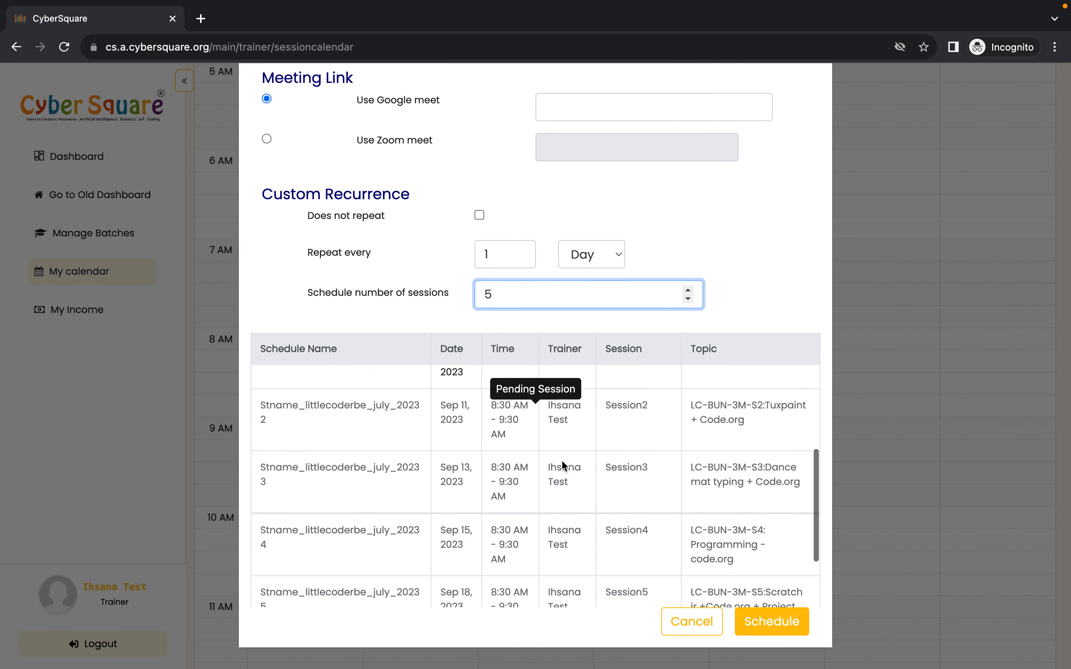
{"action": "scroll", "coordinate": [505, 435], "scroll_direction": "up", "scroll_amount": 6}
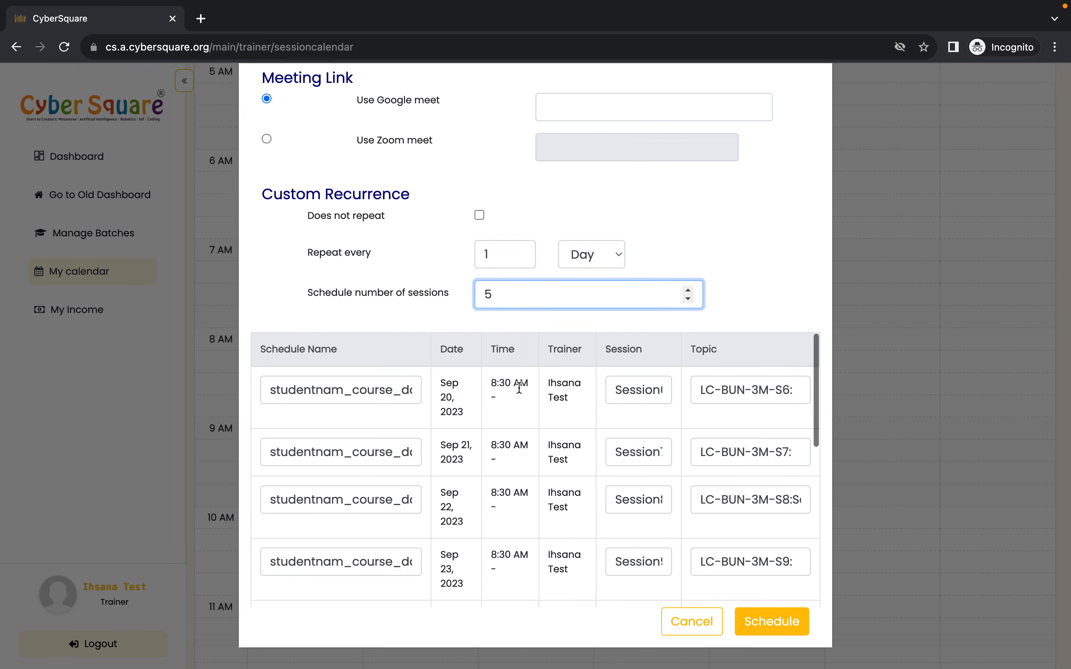
{"action": "scroll", "coordinate": [519, 393], "scroll_direction": "up", "scroll_amount": 1}
{"action": "scroll", "coordinate": [641, 469], "scroll_direction": "down", "scroll_amount": 5}
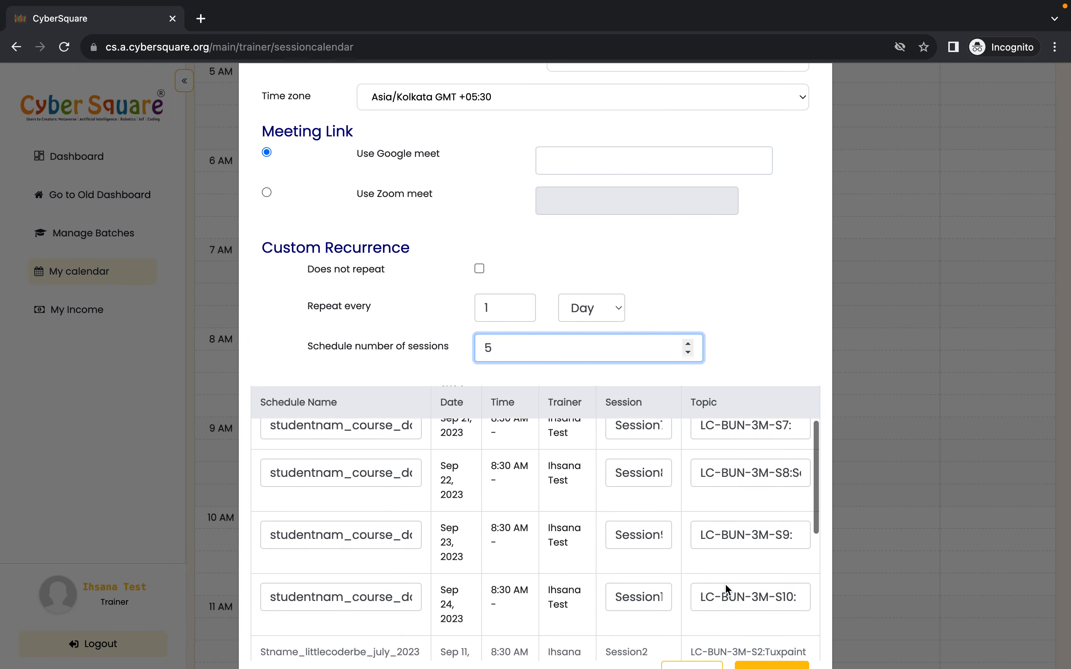
- Close the scheduling dialog without scheduling the sessions
{"action": "left_click", "coordinate": [914, 435]}
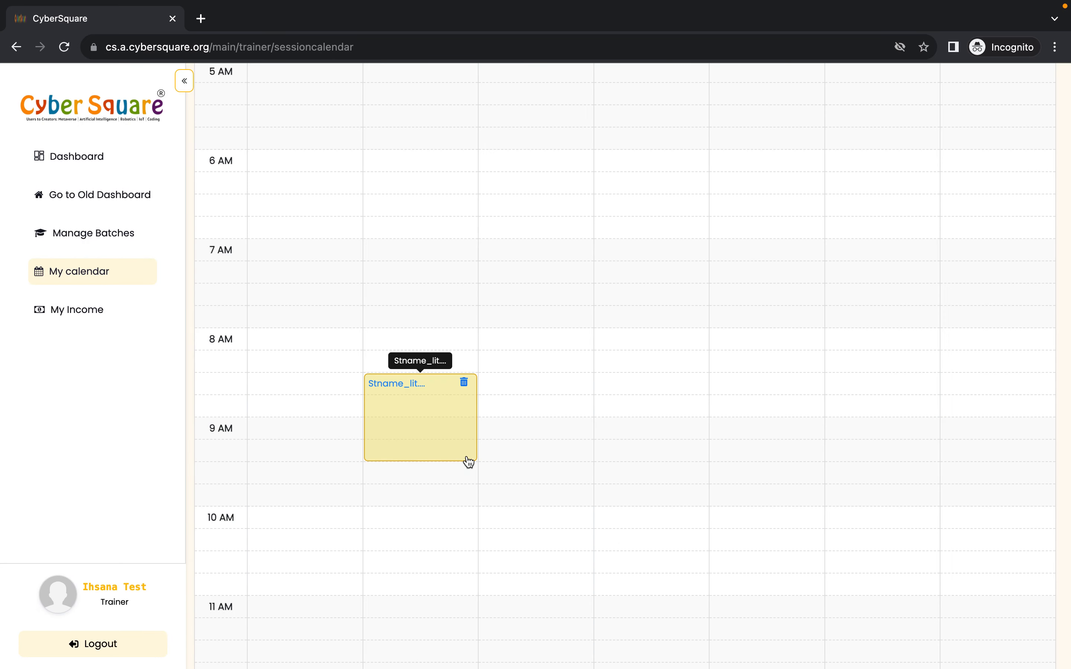
{"action": "scroll", "coordinate": [467, 462], "scroll_direction": "up", "scroll_amount": 8}
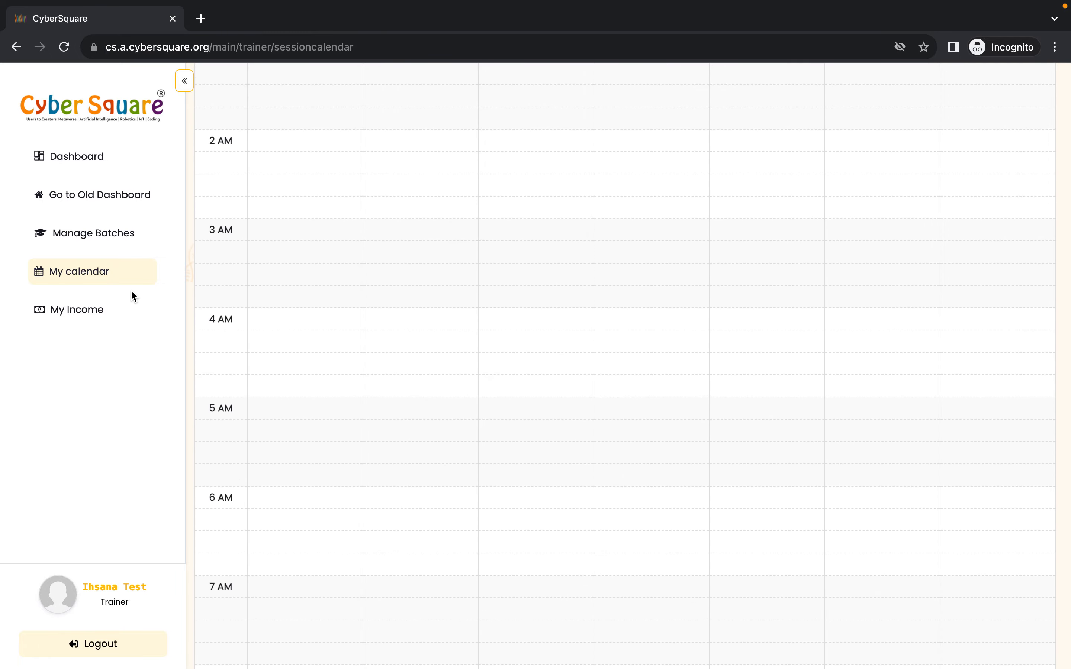
- Open attendance for the trainer's littlecoder_aug31_2023 test batch and choose the Stname_littlecoderbe_july_2023 3 schedule
{"action": "left_click", "coordinate": [111, 235]}
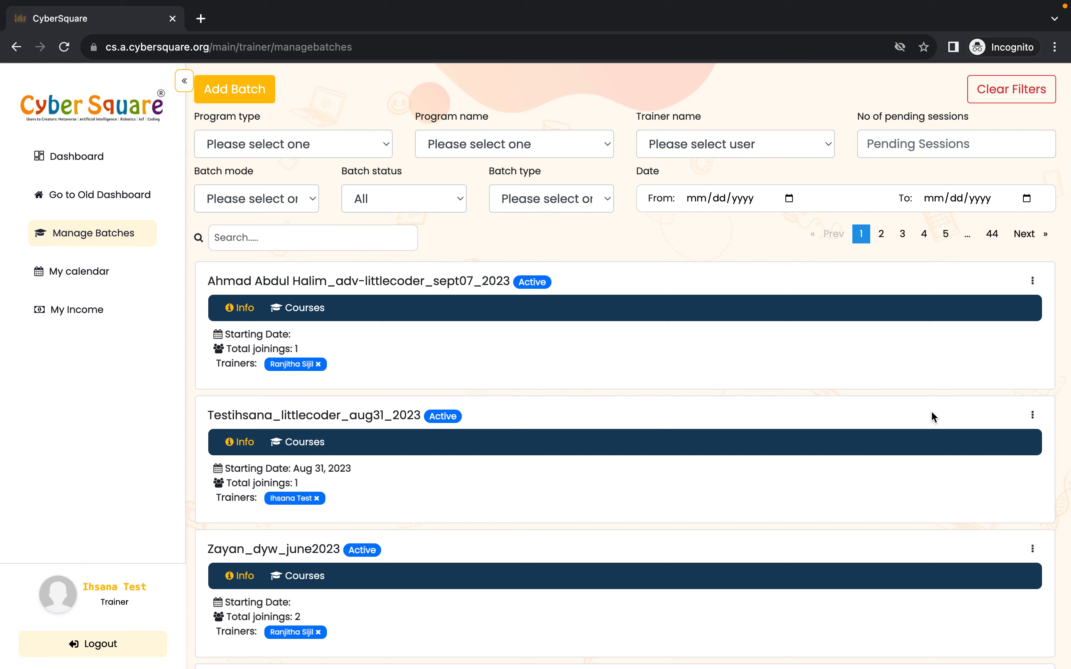
{"action": "left_click", "coordinate": [1033, 417]}
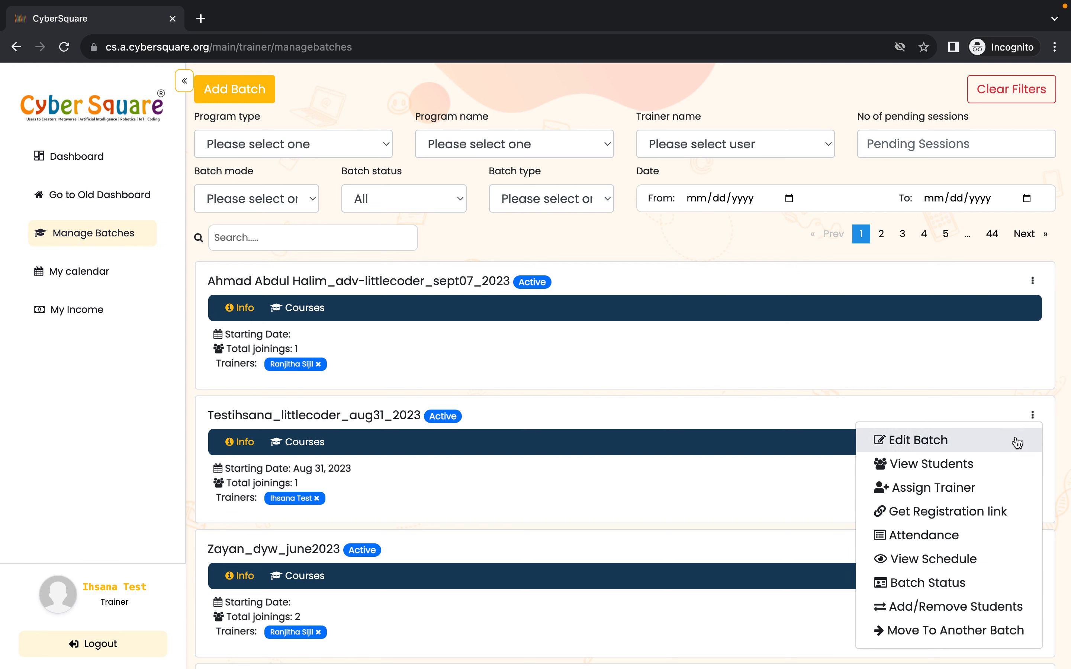
{"action": "scroll", "coordinate": [1017, 443], "scroll_direction": "down", "scroll_amount": 1}
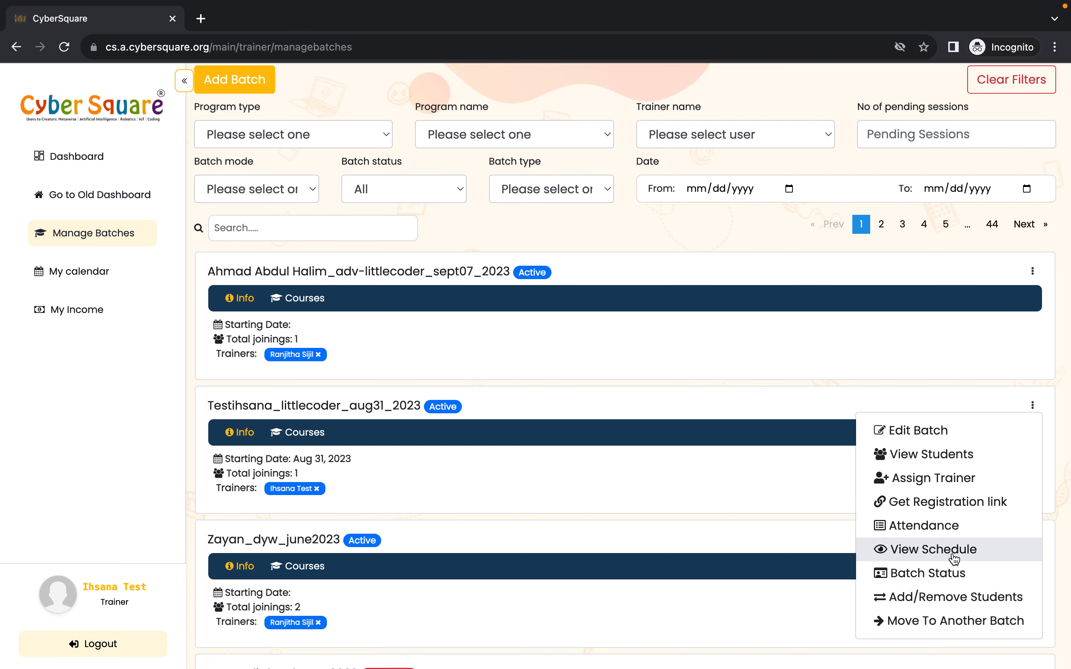
{"action": "left_click", "coordinate": [935, 531]}
{"action": "left_click", "coordinate": [416, 392]}
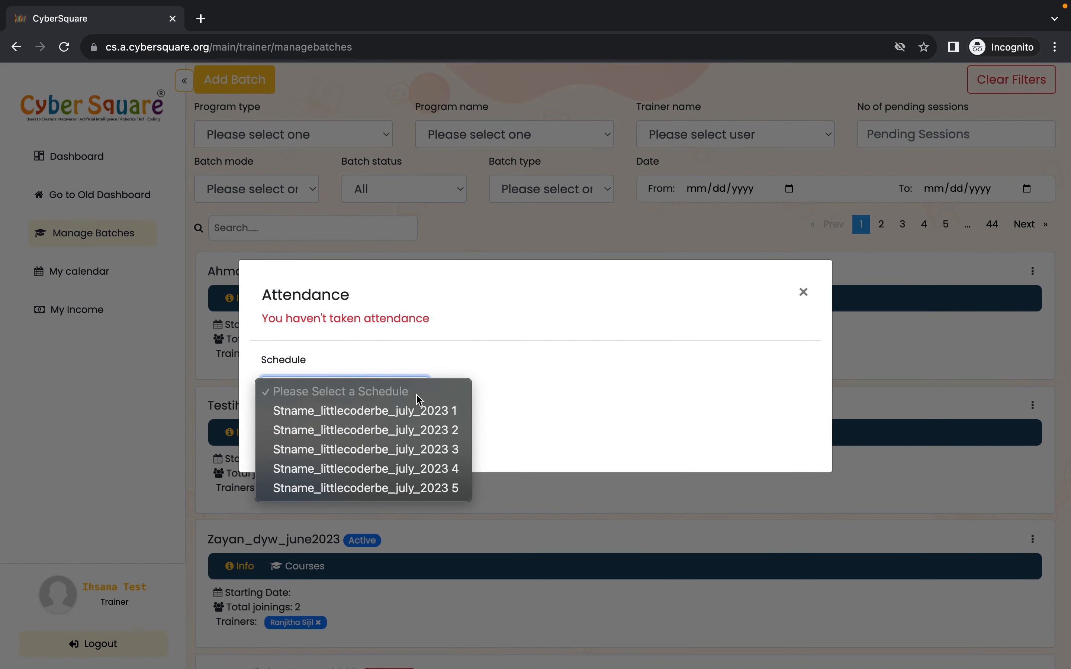
{"action": "left_click", "coordinate": [395, 444]}
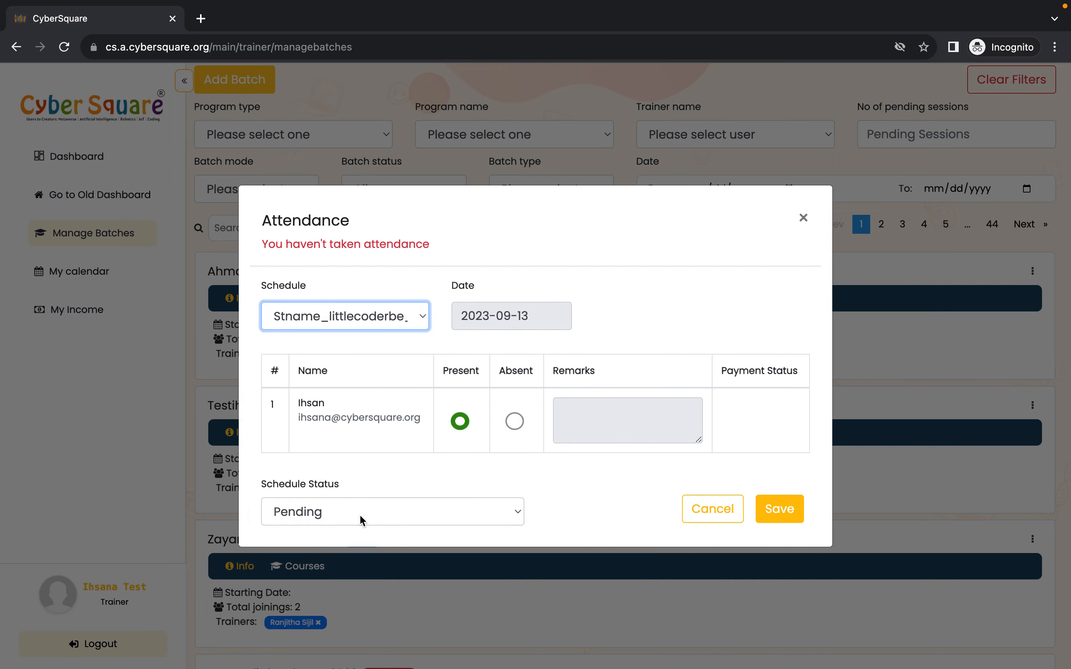
- Set the schedule status to Completed and save the attendance
{"action": "left_click", "coordinate": [364, 519]}
{"action": "left_click", "coordinate": [376, 532]}
{"action": "left_click", "coordinate": [777, 507]}
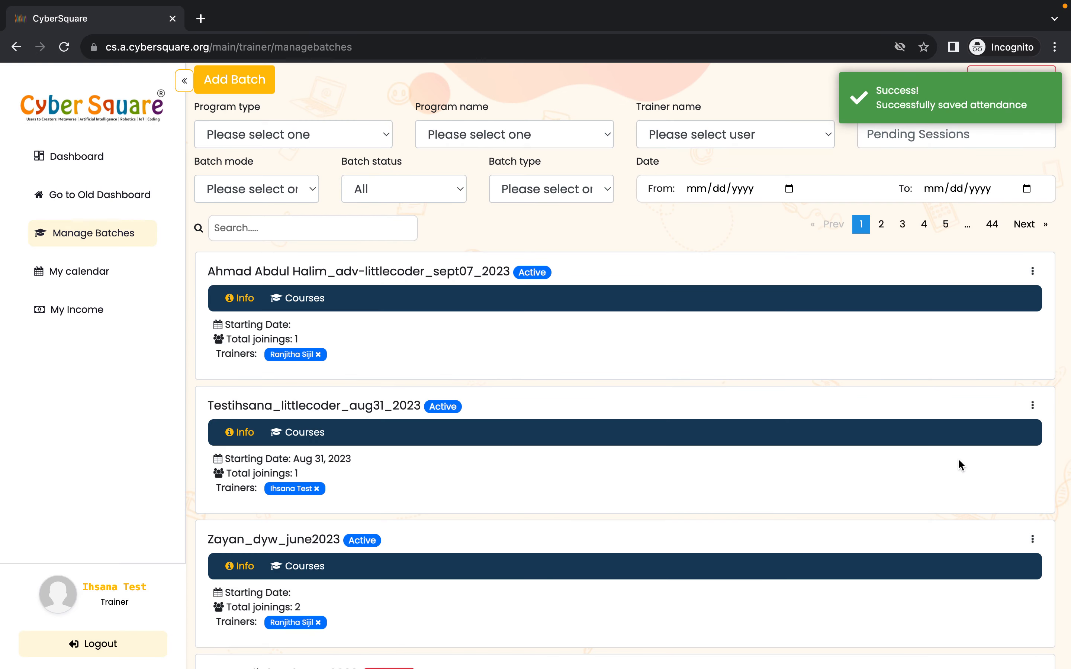
- Open attendance for the littlecoder_aug31_2023 test batch, choose schedule Stname_littlecoderbe_july_2023 4, set it Completed and save
{"action": "left_click", "coordinate": [1032, 406]}
{"action": "left_click", "coordinate": [923, 525]}
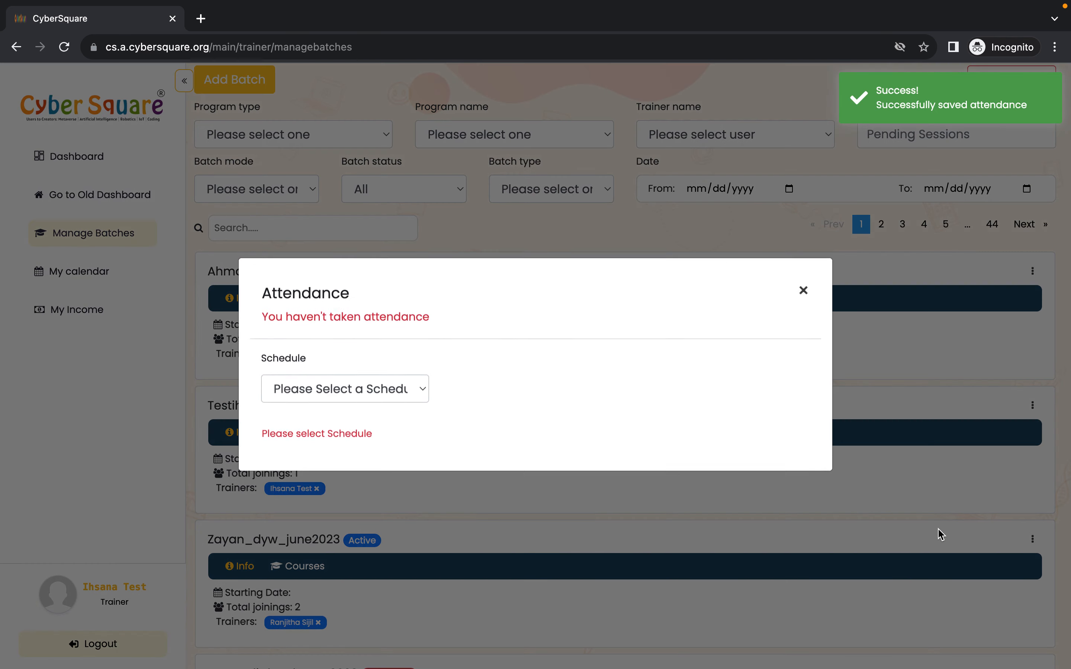
{"action": "left_click", "coordinate": [389, 394]}
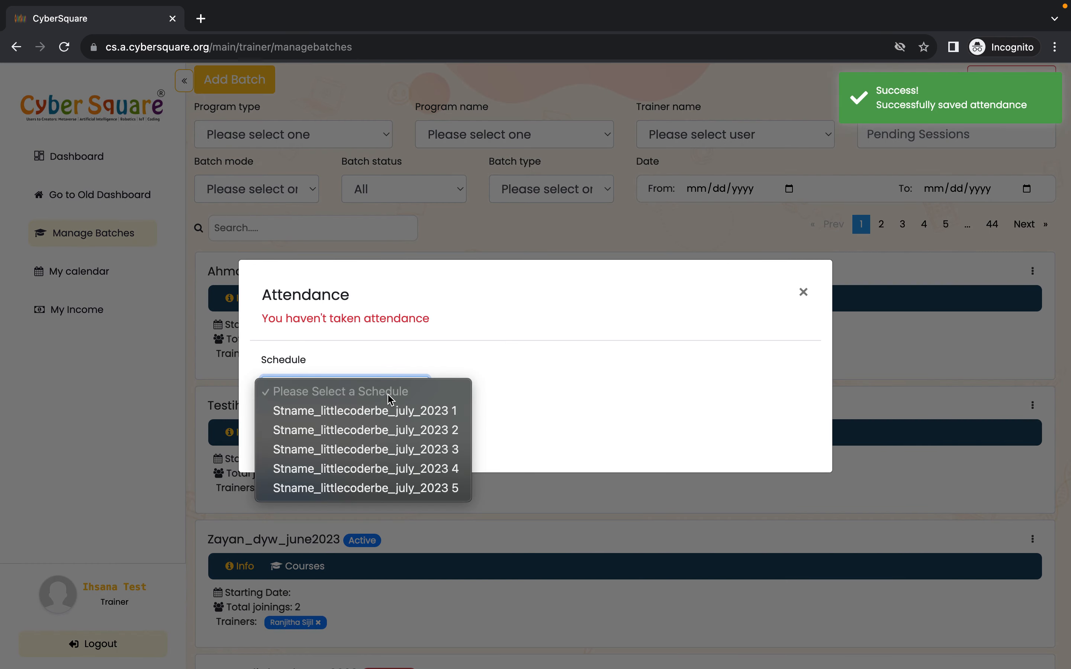
{"action": "left_click", "coordinate": [377, 469]}
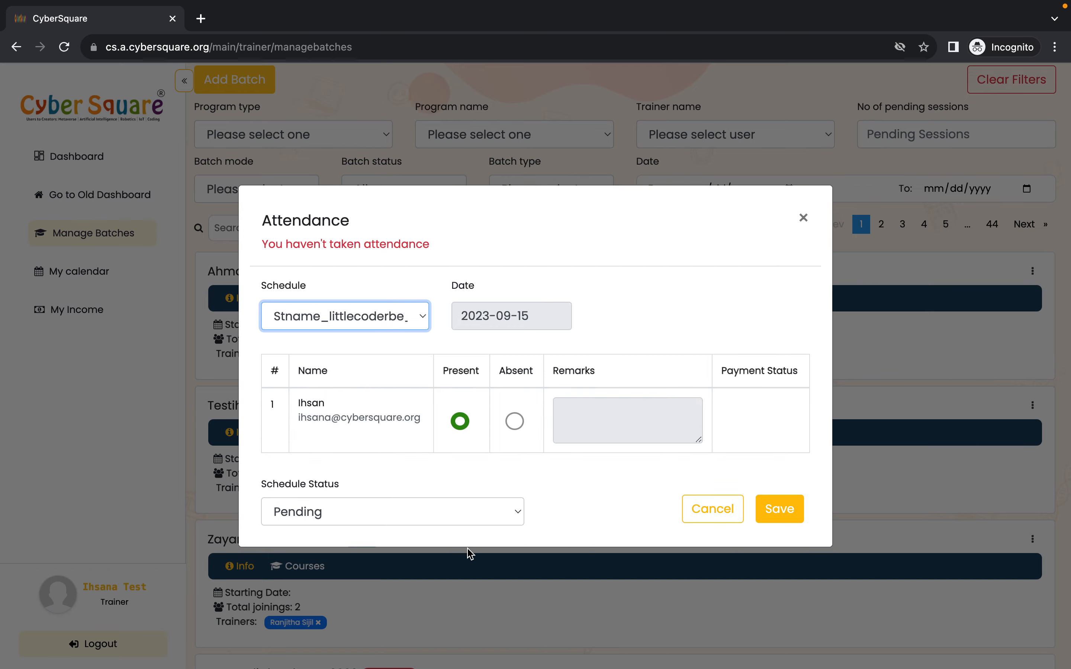
{"action": "left_click", "coordinate": [449, 513]}
{"action": "left_click", "coordinate": [430, 530]}
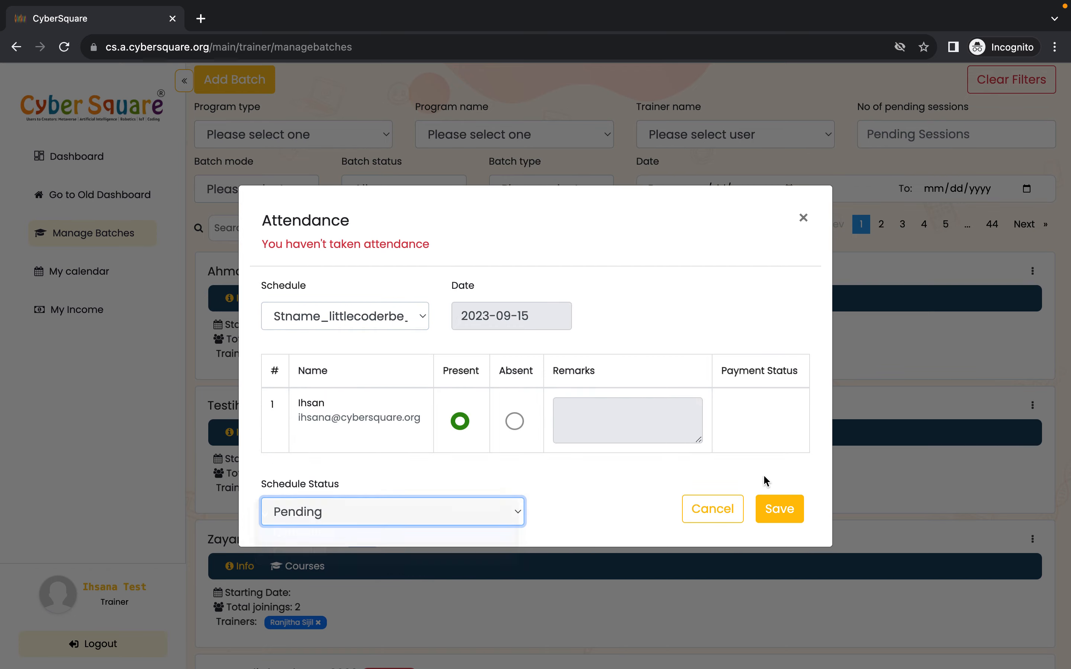
{"action": "left_click", "coordinate": [777, 509]}
- Open attendance for the same batch, choose schedule Stname_littlecoderbe_july_2023 5, set it Completed and save
{"action": "left_click", "coordinate": [1032, 406]}
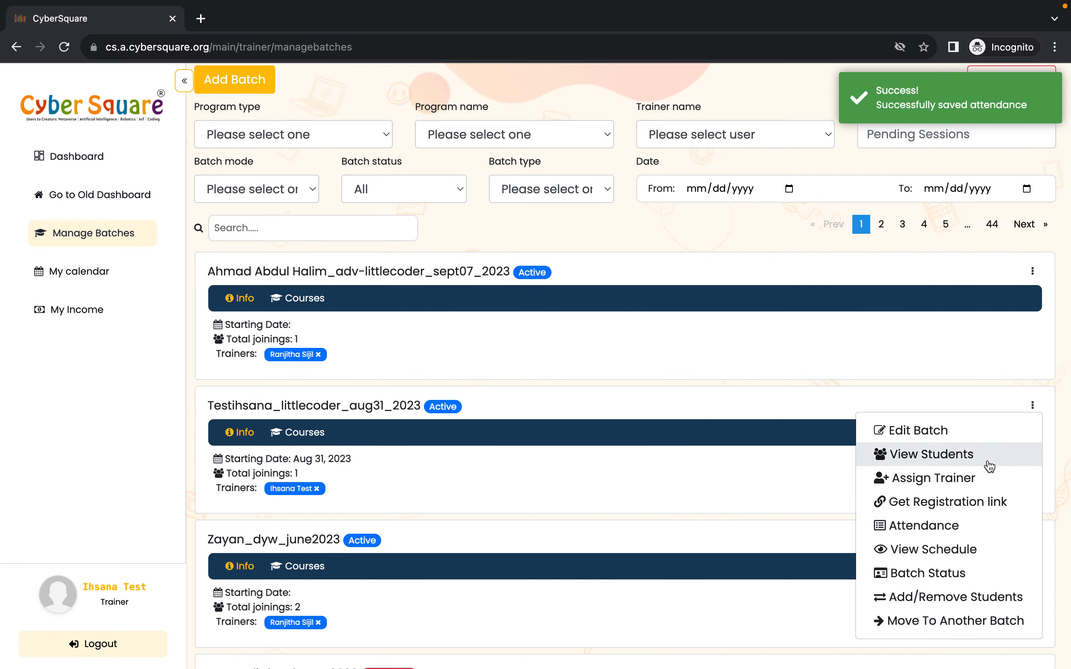
{"action": "left_click", "coordinate": [966, 527]}
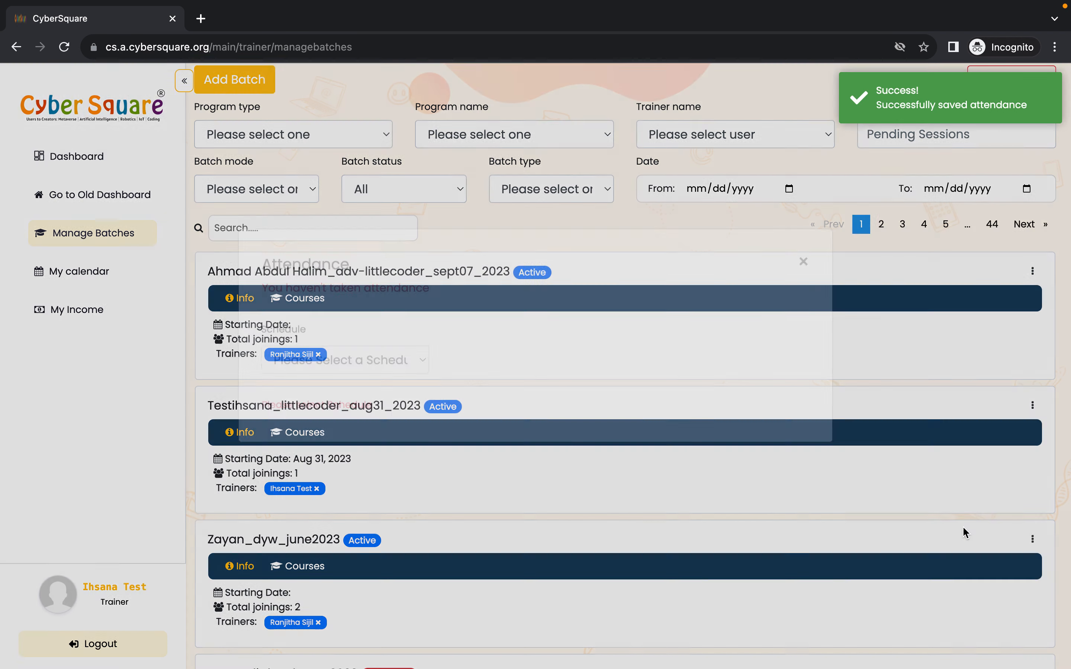
{"action": "left_click", "coordinate": [394, 402]}
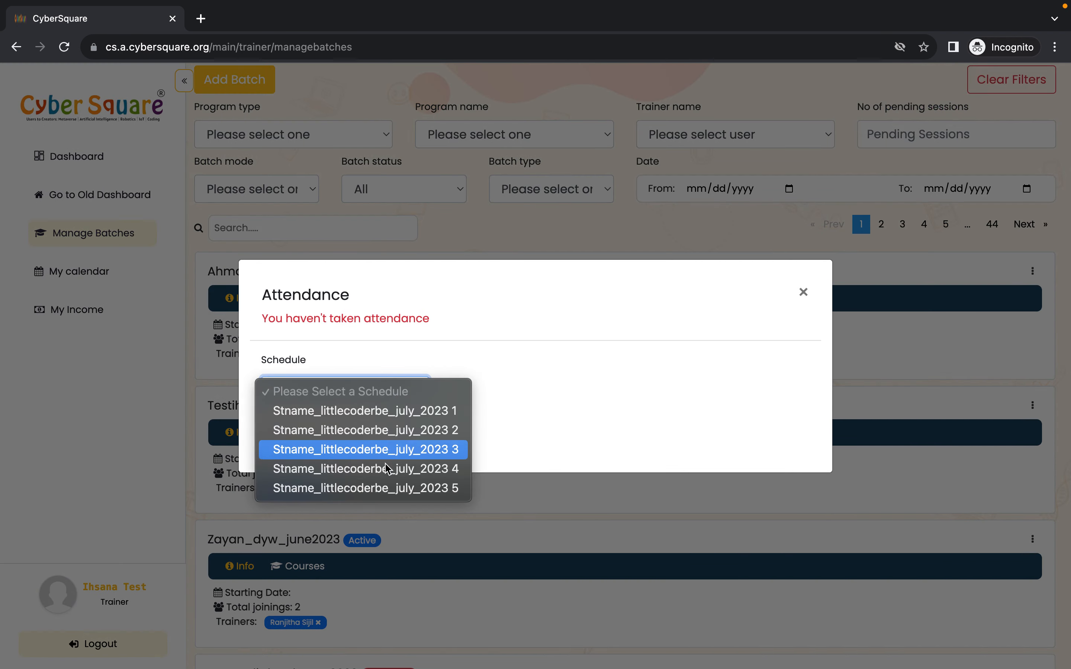
{"action": "left_click", "coordinate": [387, 492]}
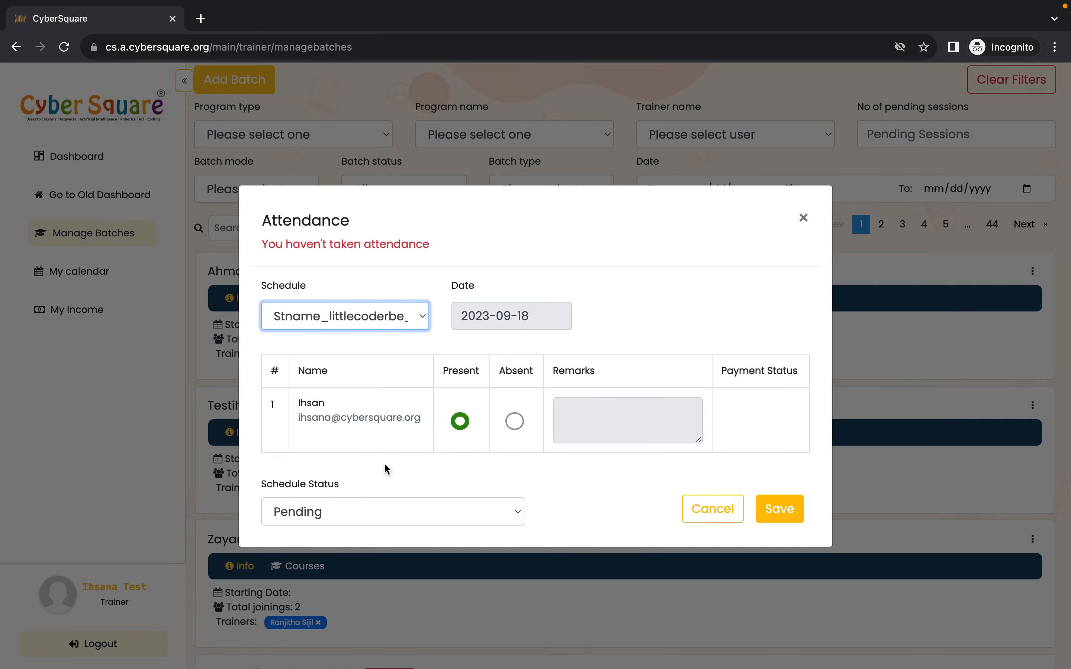
{"action": "left_click", "coordinate": [438, 502]}
{"action": "left_click", "coordinate": [404, 541]}
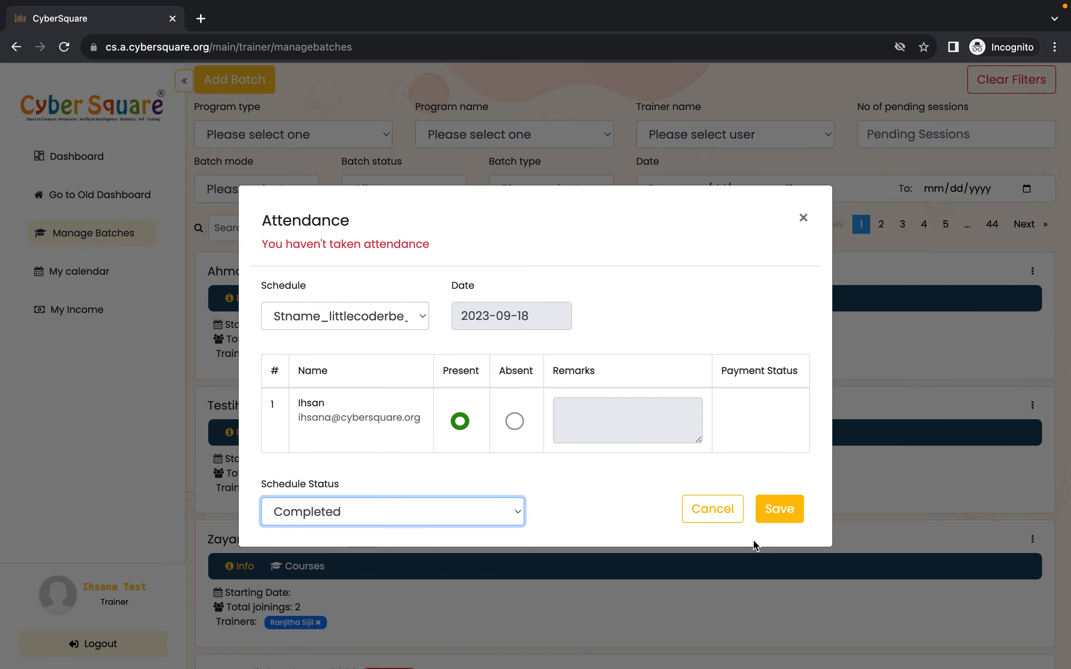
{"action": "left_click", "coordinate": [779, 509]}
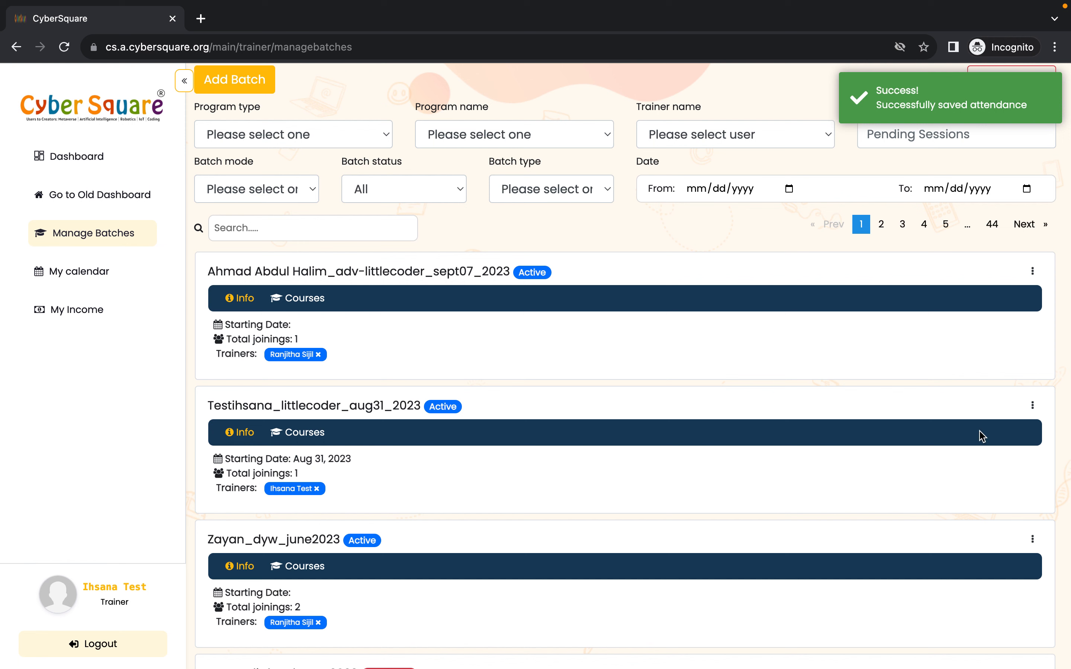
- Review the batch's scheduled sessions list and their statuses, then close it
{"action": "left_click", "coordinate": [1032, 410]}
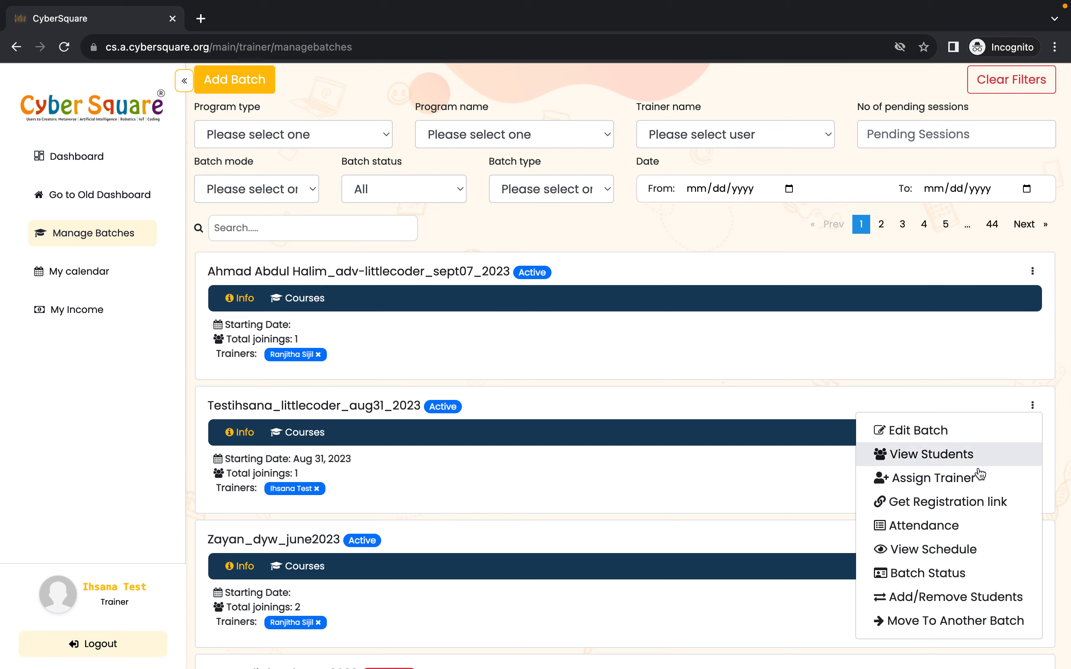
{"action": "left_click", "coordinate": [960, 550]}
{"action": "scroll", "coordinate": [699, 433], "scroll_direction": "right", "scroll_amount": 3}
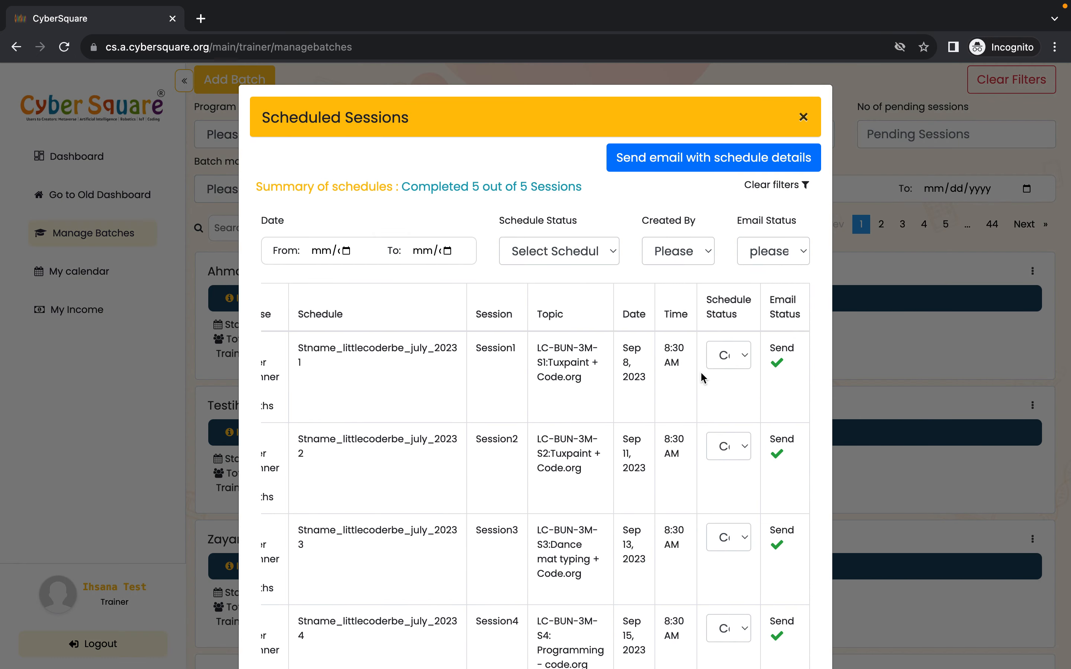
{"action": "scroll", "coordinate": [729, 593], "scroll_direction": "down", "scroll_amount": 2}
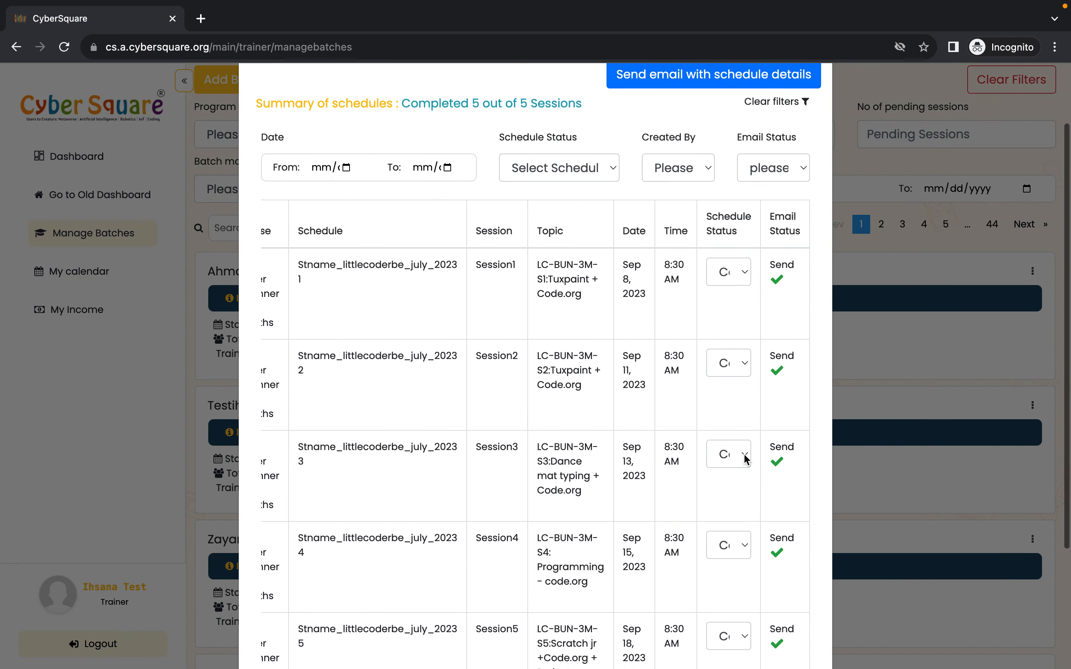
{"action": "scroll", "coordinate": [738, 473], "scroll_direction": "up", "scroll_amount": 2}
{"action": "left_click", "coordinate": [814, 111]}
- Browse the week's sessions in the trainer calendar and inspect one session's details
{"action": "left_click", "coordinate": [79, 271]}
{"action": "scroll", "coordinate": [881, 457], "scroll_direction": "down", "scroll_amount": 12}
{"action": "scroll", "coordinate": [883, 461], "scroll_direction": "down", "scroll_amount": 1}
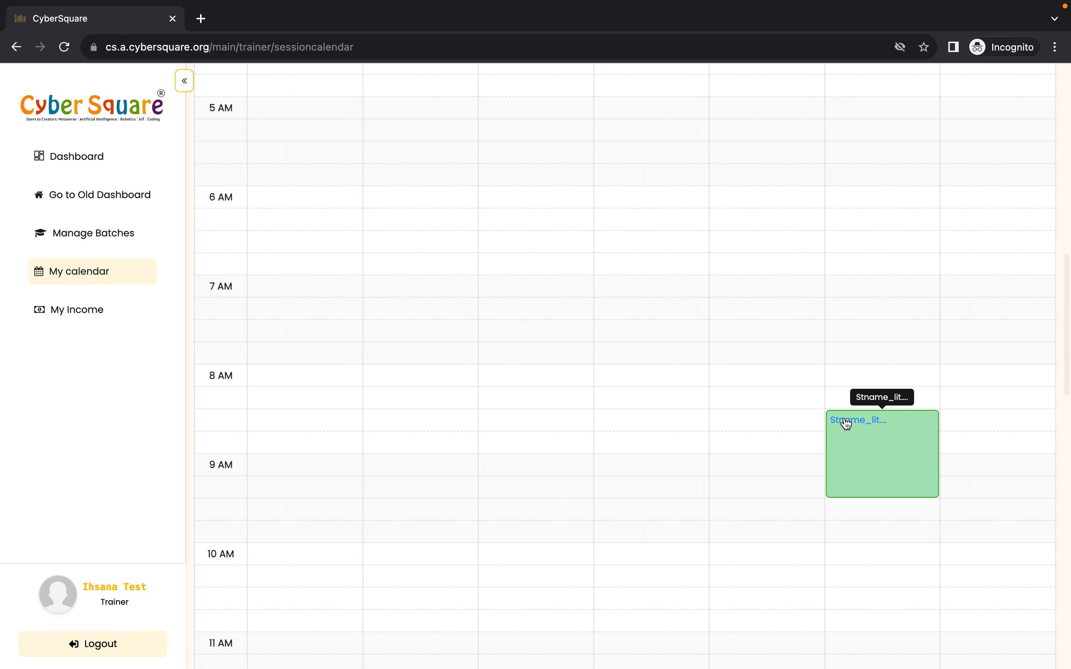
{"action": "left_click", "coordinate": [870, 470]}
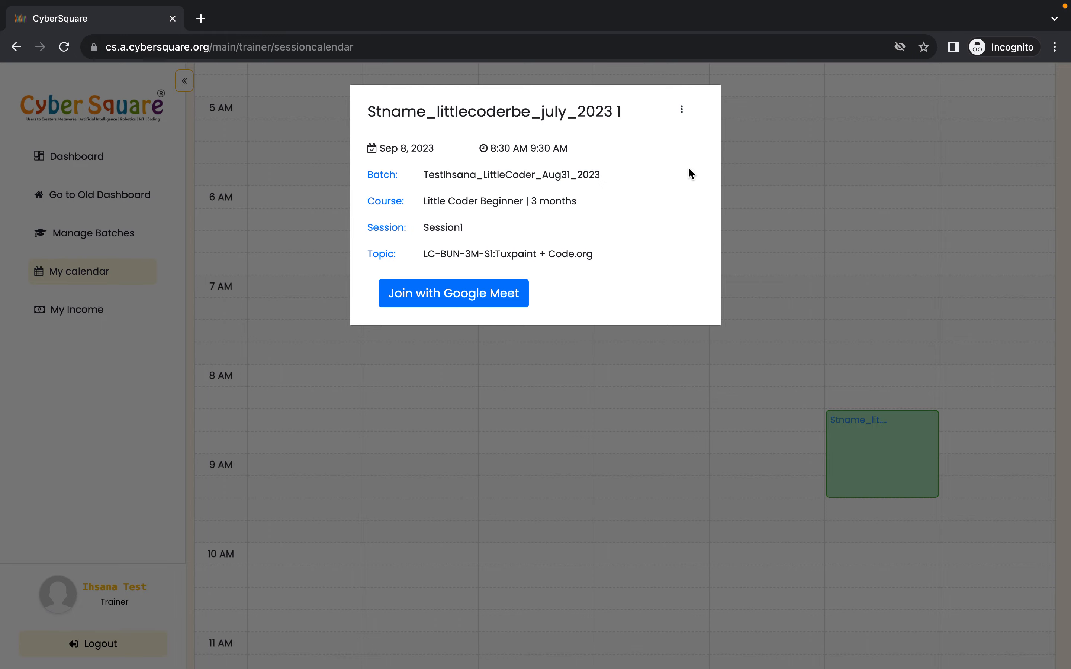
{"action": "left_click", "coordinate": [856, 330]}
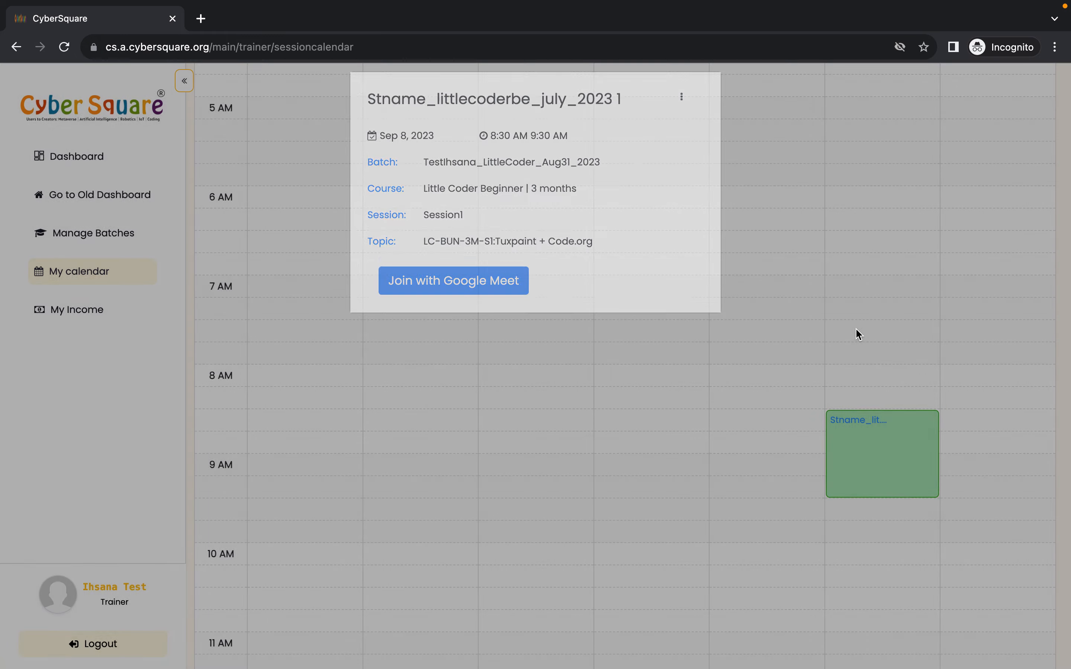
{"action": "scroll", "coordinate": [874, 462], "scroll_direction": "up", "scroll_amount": 2}
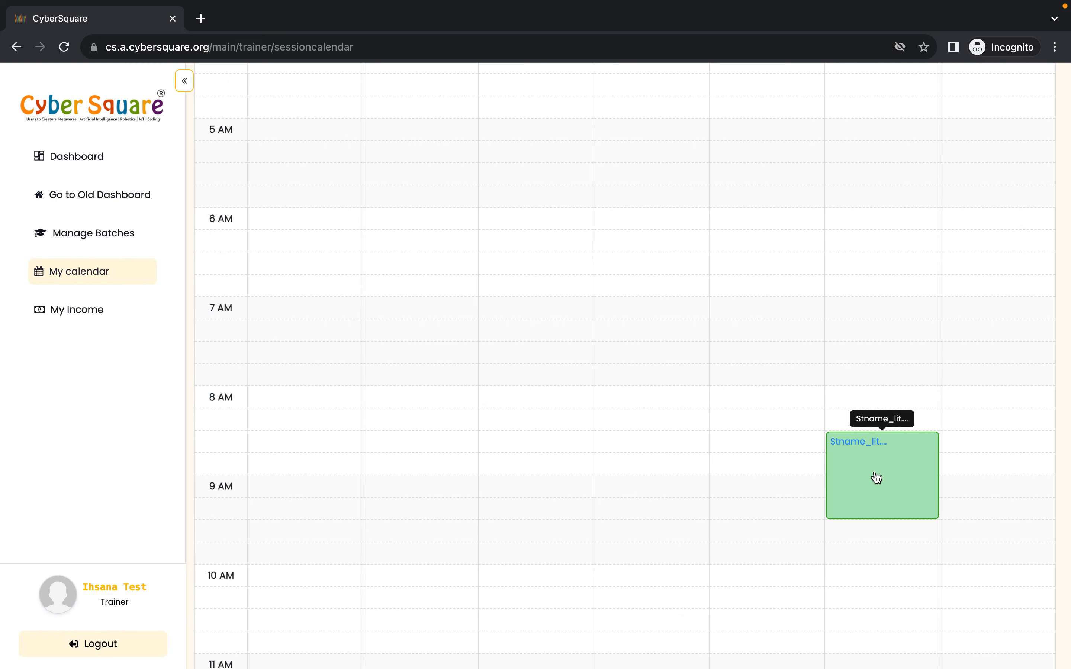
{"action": "scroll", "coordinate": [873, 475], "scroll_direction": "down", "scroll_amount": 2}
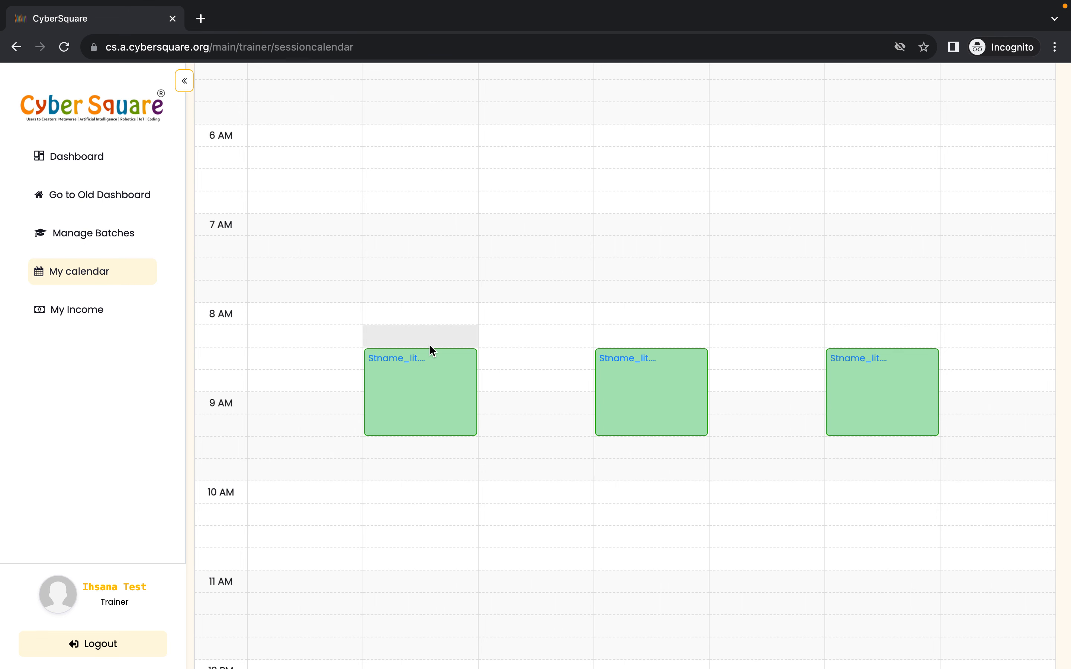
{"action": "scroll", "coordinate": [429, 344], "scroll_direction": "up", "scroll_amount": 15}
{"action": "scroll", "coordinate": [429, 345], "scroll_direction": "up", "scroll_amount": 3}
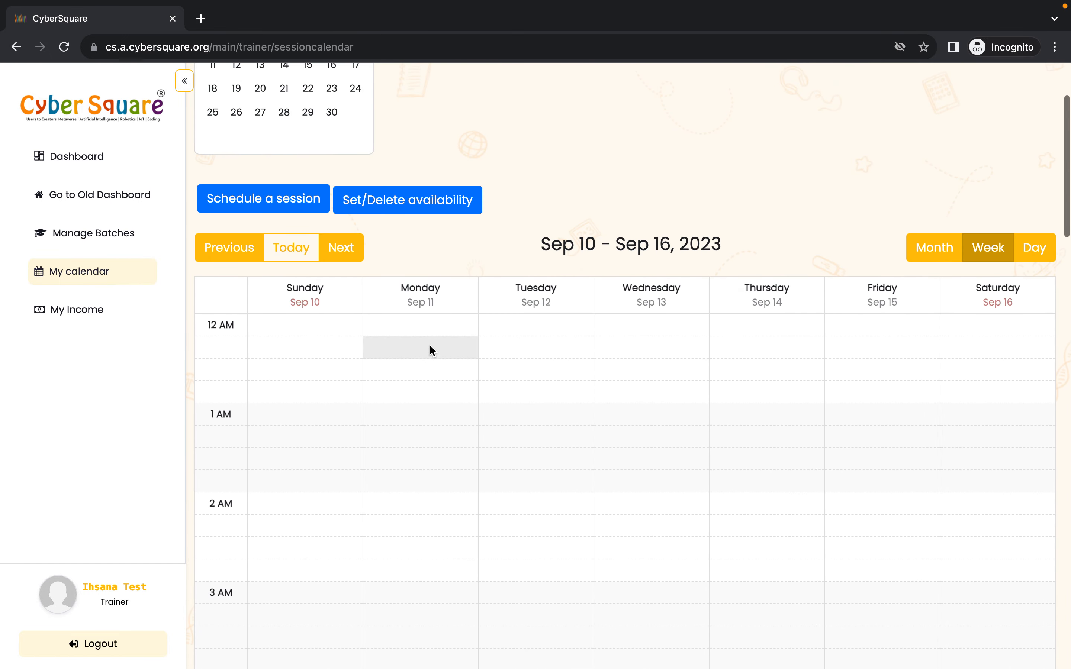
{"action": "scroll", "coordinate": [119, 271], "scroll_direction": "up", "scroll_amount": 1}
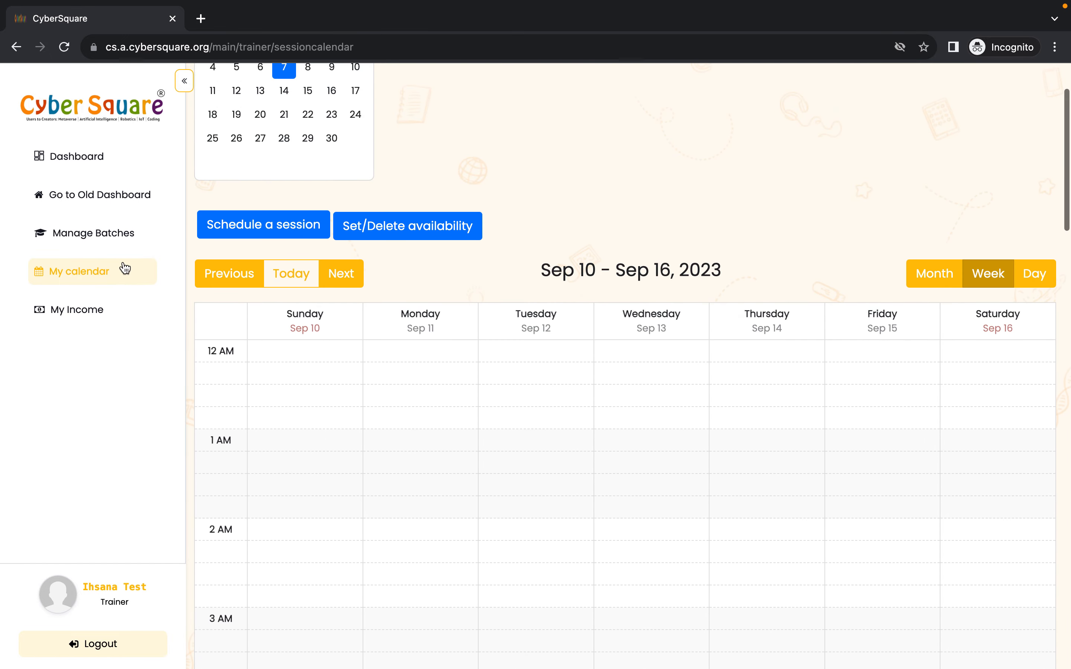
- Open Batch Status for the littlecoder_aug31_2023 test batch and select the Little Coder Beginner | 3 months course
{"action": "left_click", "coordinate": [103, 240]}
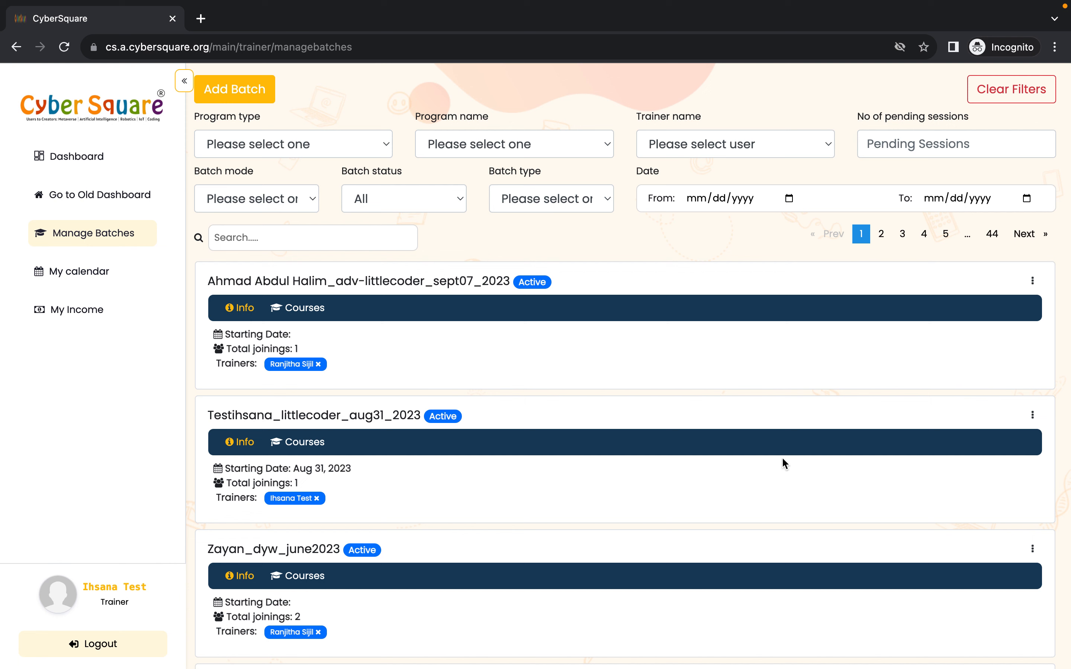
{"action": "left_click", "coordinate": [1034, 419]}
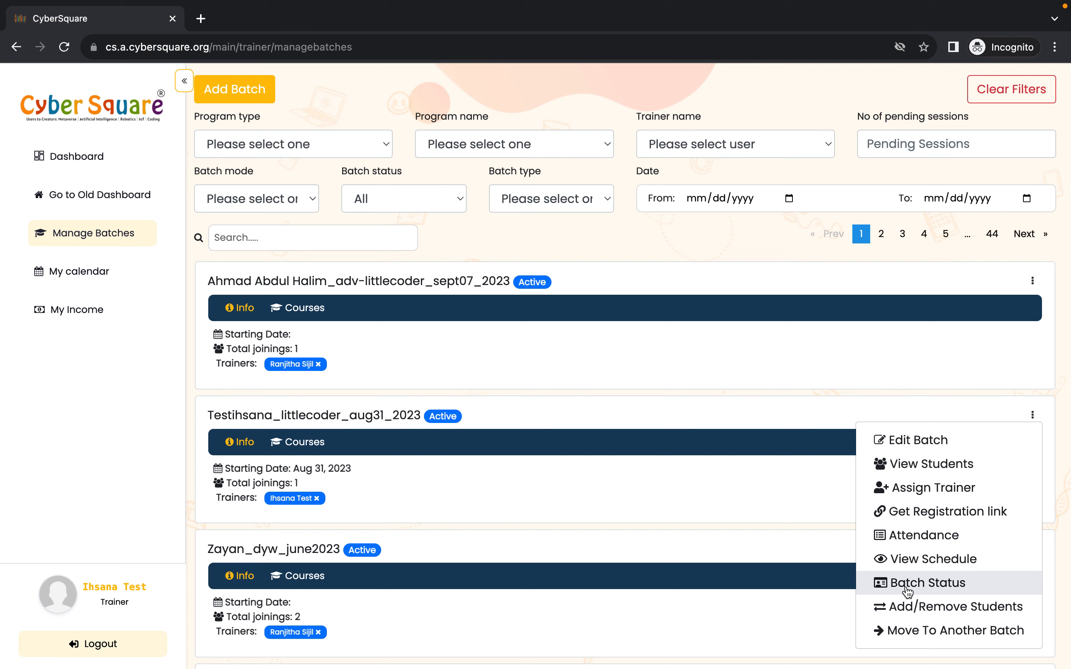
{"action": "left_click", "coordinate": [922, 590]}
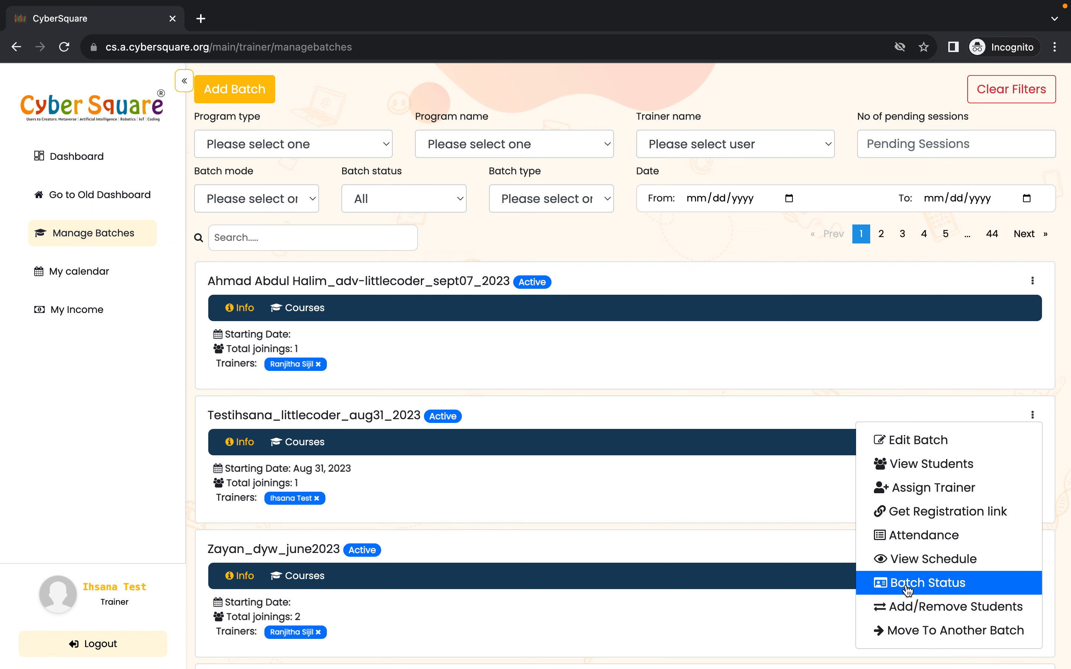
{"action": "left_click", "coordinate": [402, 349]}
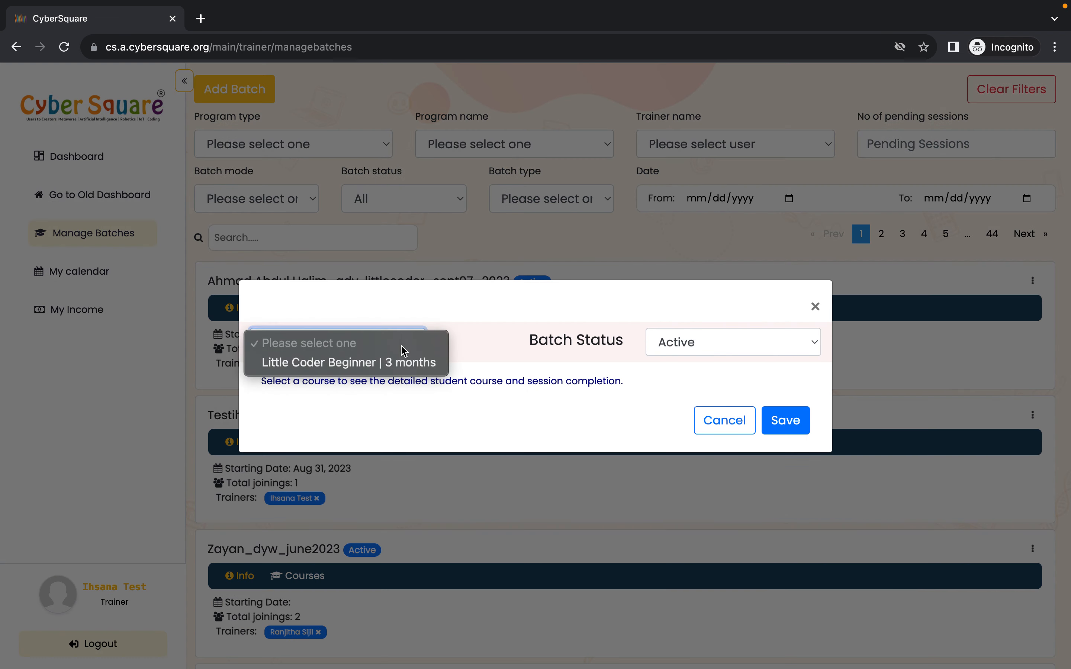
{"action": "left_click", "coordinate": [366, 363]}
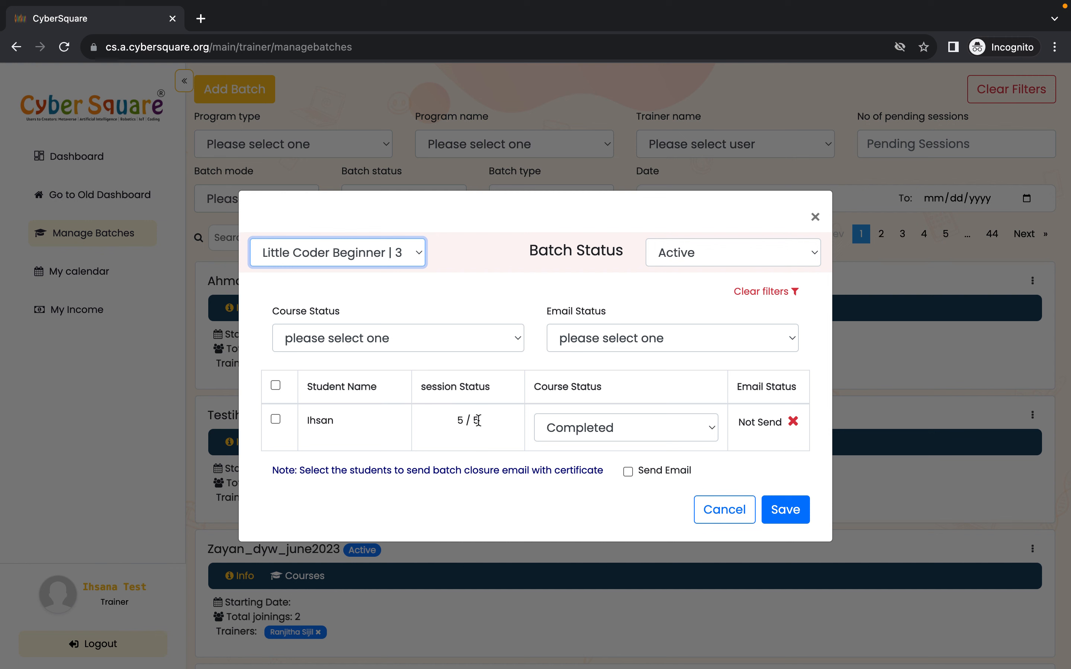
- Select all students and send the batch closure email with course completion certificates
{"action": "left_click", "coordinate": [631, 428]}
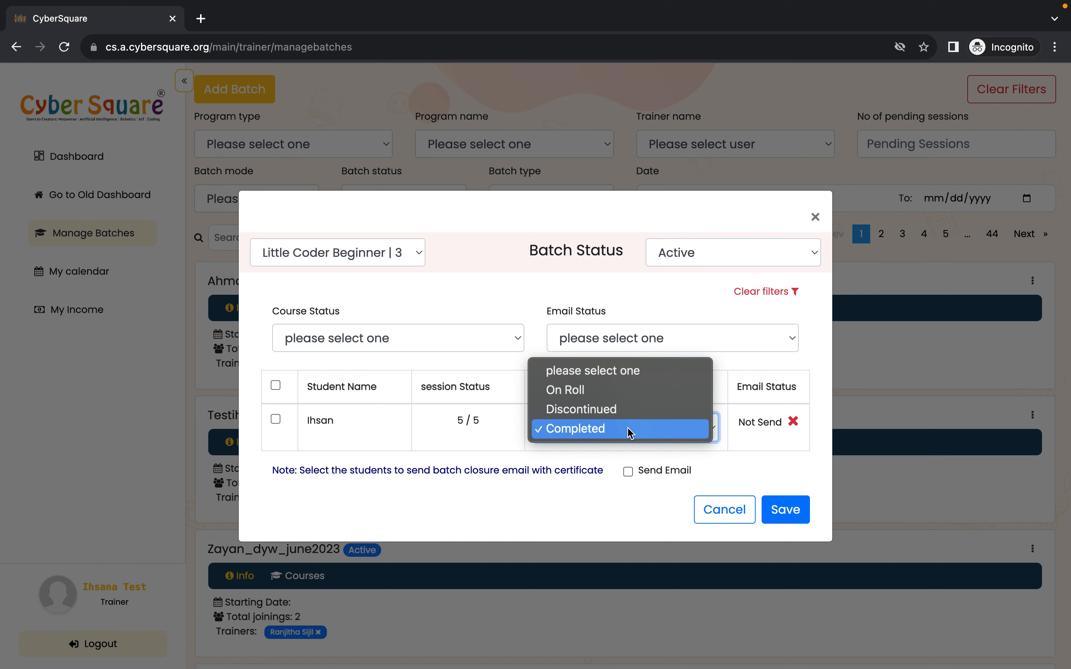
{"action": "left_click", "coordinate": [731, 359]}
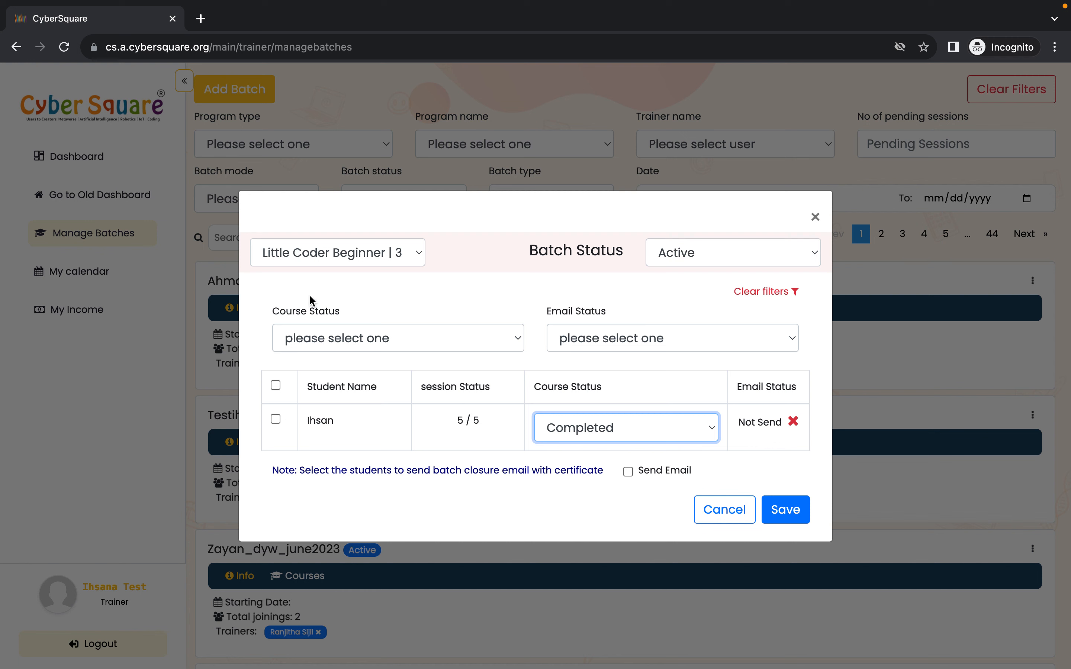
{"action": "left_click", "coordinate": [275, 386]}
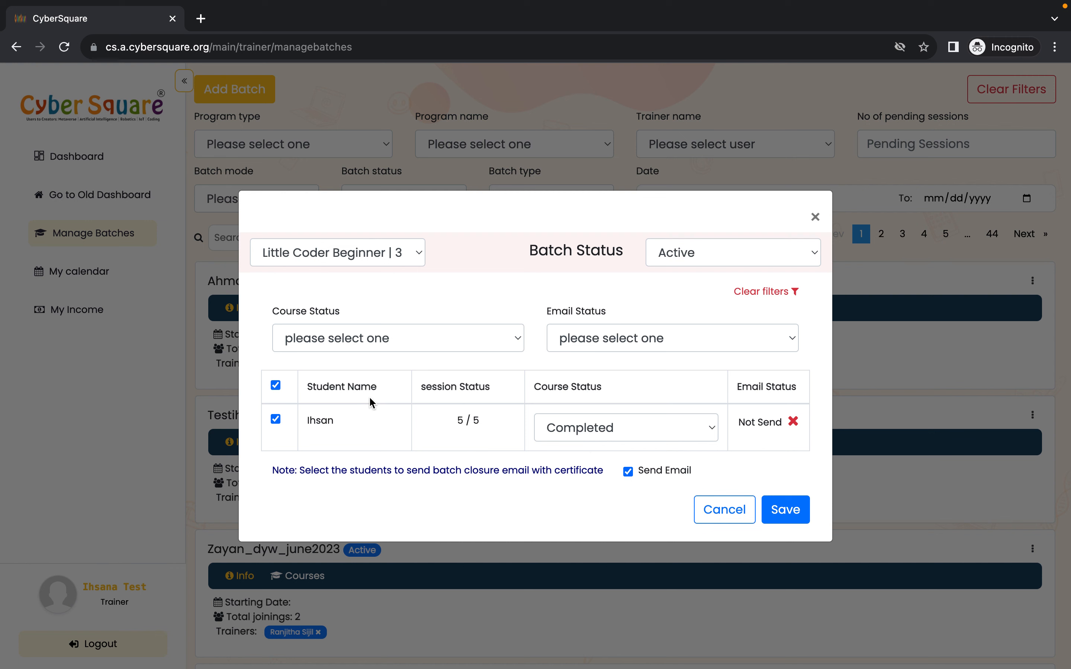
{"action": "left_click", "coordinate": [794, 515]}
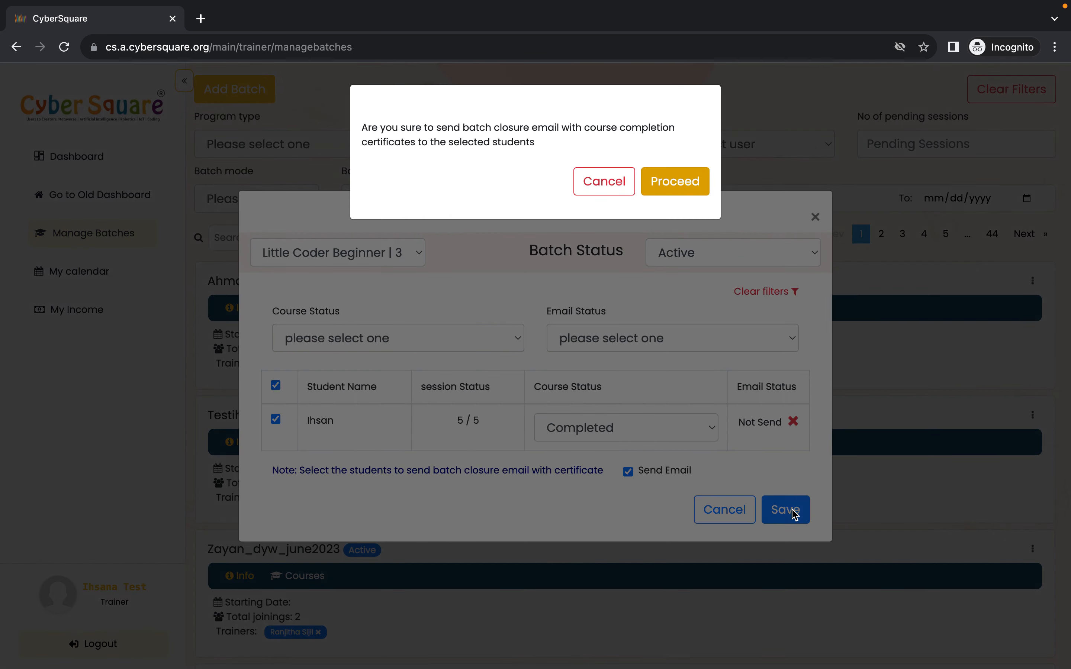
{"action": "left_click", "coordinate": [675, 181]}
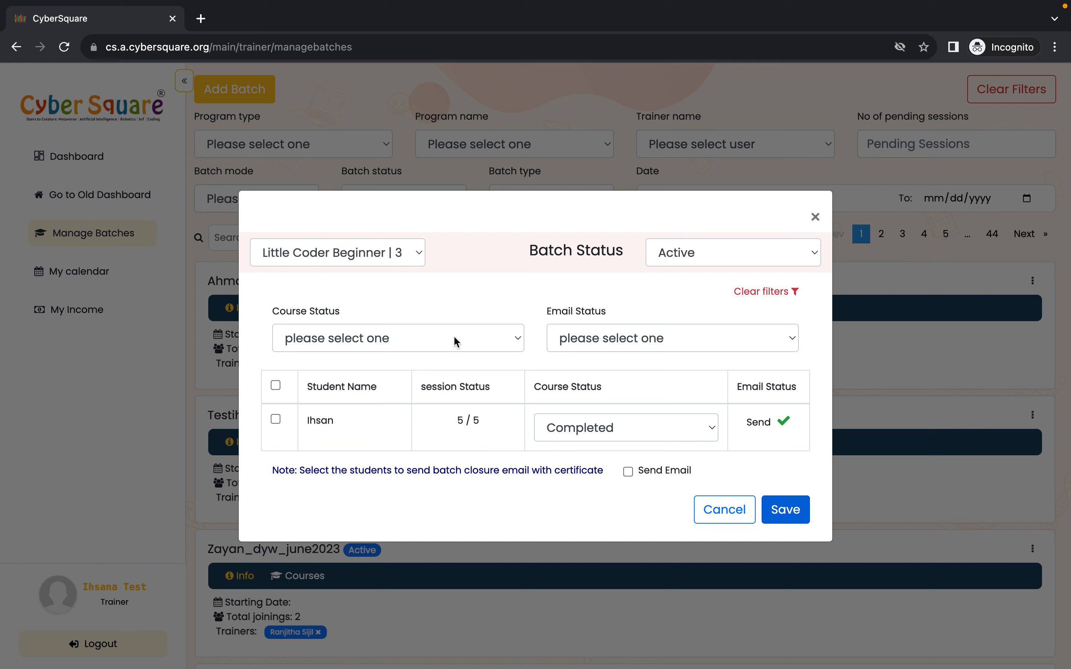
{"action": "left_click", "coordinate": [356, 337]}
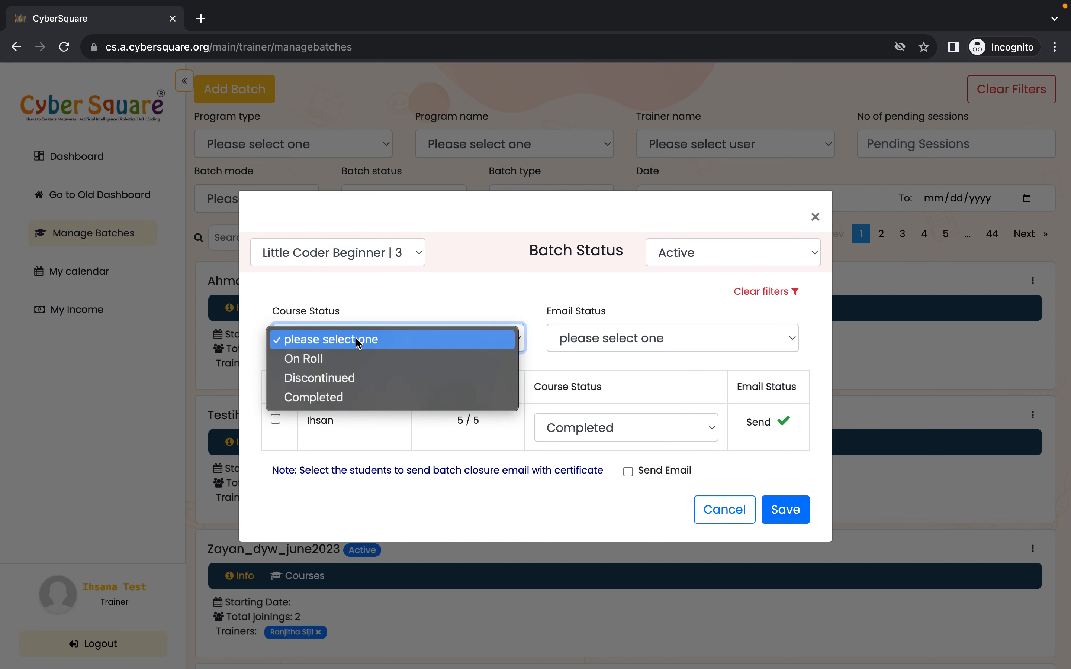
{"action": "left_click", "coordinate": [389, 304]}
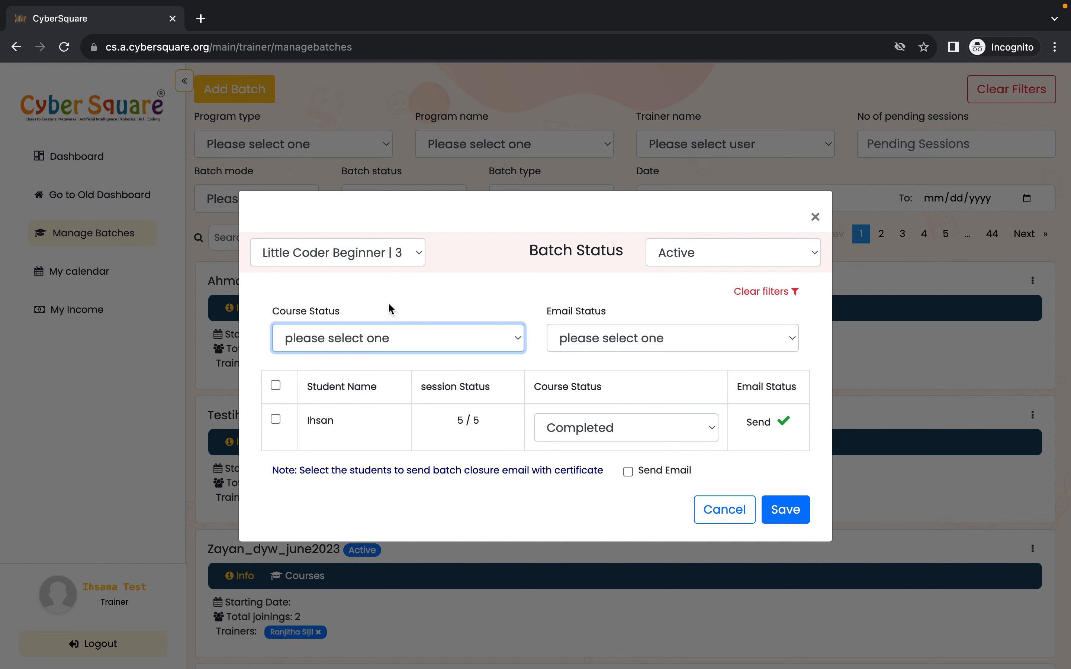
{"action": "left_click", "coordinate": [387, 345]}
{"action": "left_click", "coordinate": [508, 273]}
{"action": "left_click", "coordinate": [591, 330]}
{"action": "left_click", "coordinate": [625, 291]}
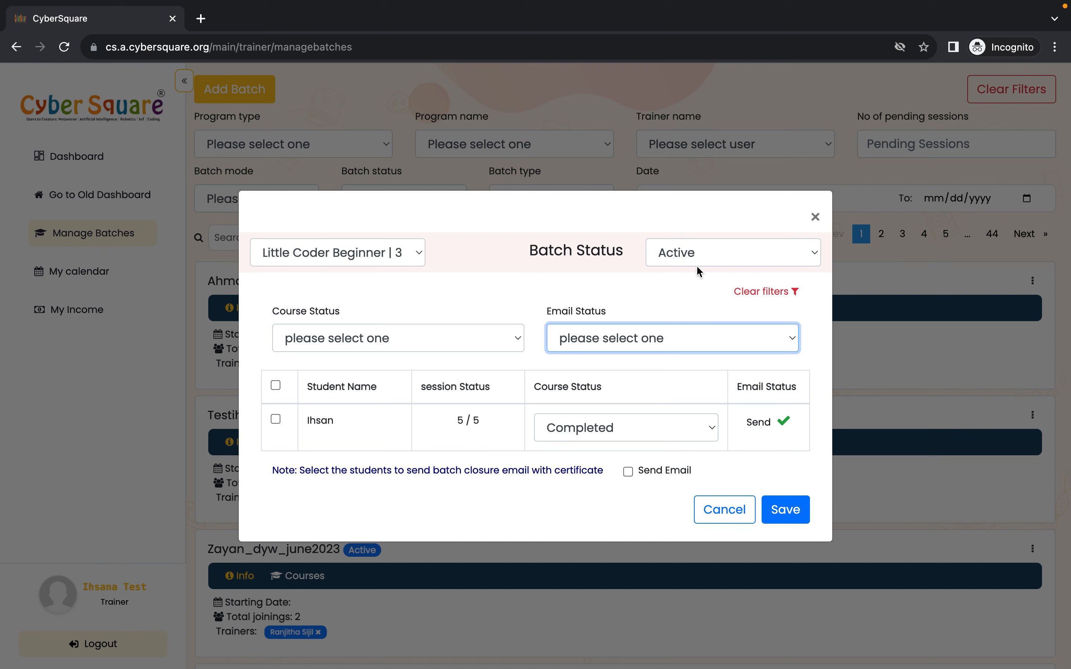
- Set the batch status to Completed, save it, and reload the Manage Batches page
{"action": "left_click", "coordinate": [716, 261]}
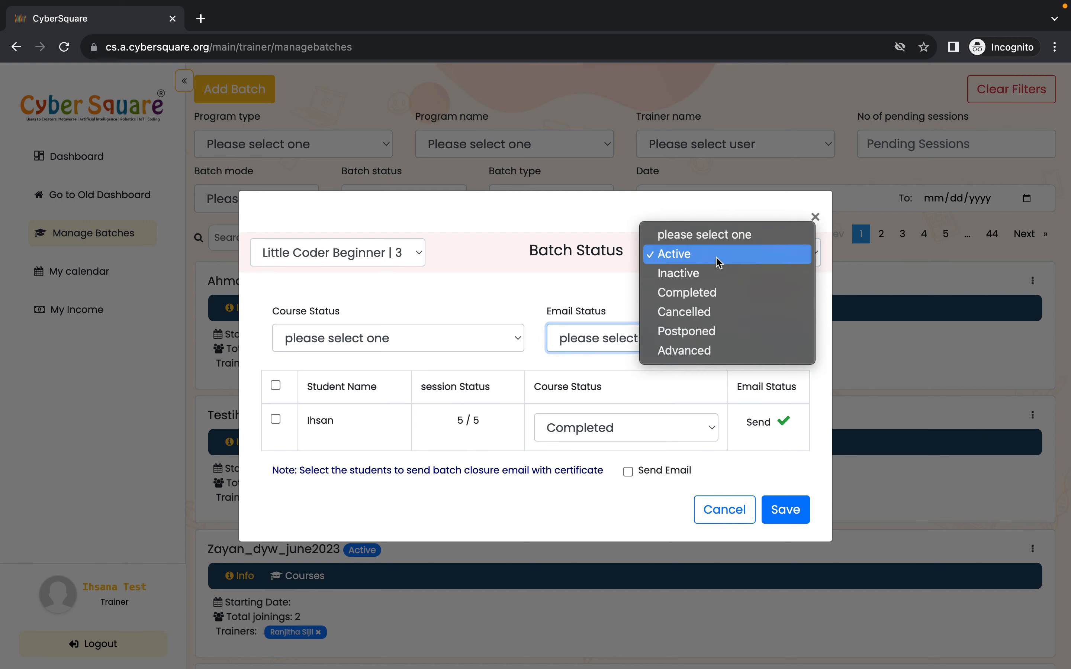
{"action": "left_click", "coordinate": [710, 294]}
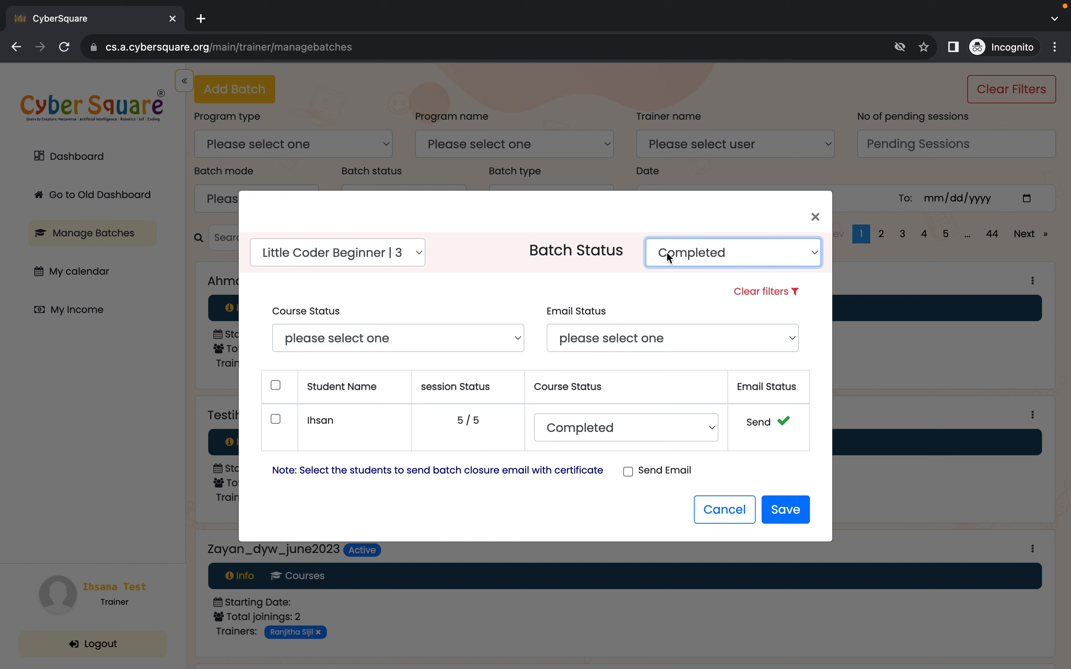
{"action": "left_click", "coordinate": [785, 509]}
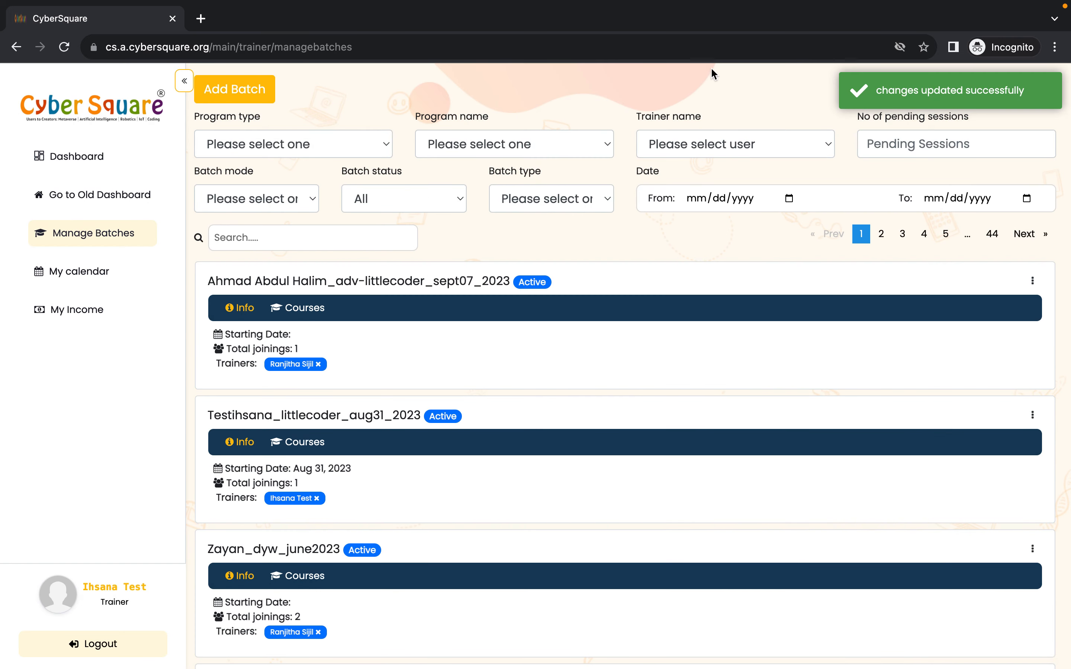
{"action": "left_click", "coordinate": [699, 43]}
{"action": "key", "text": "Return"}
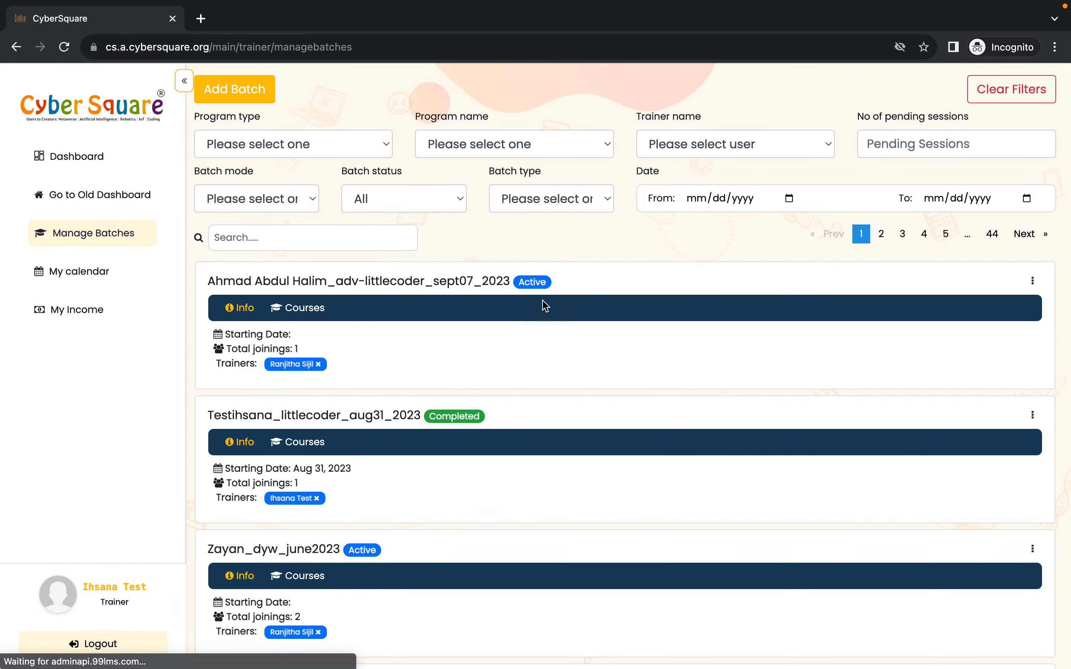
{"action": "scroll", "coordinate": [522, 380], "scroll_direction": "down", "scroll_amount": 1}
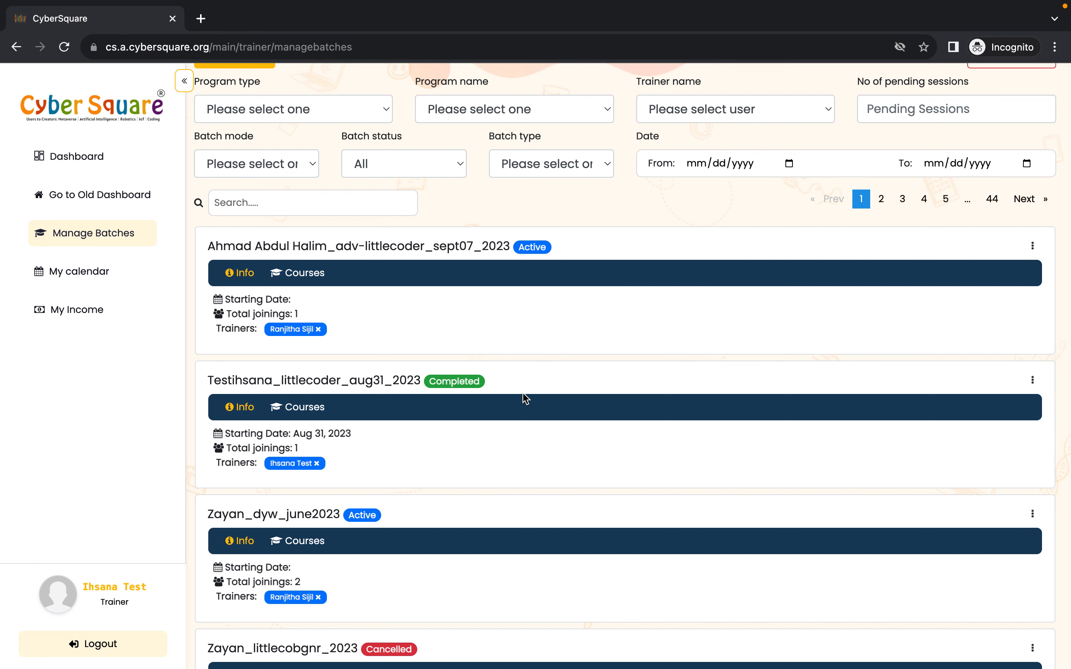
{"action": "scroll", "coordinate": [526, 398], "scroll_direction": "up", "scroll_amount": 1}
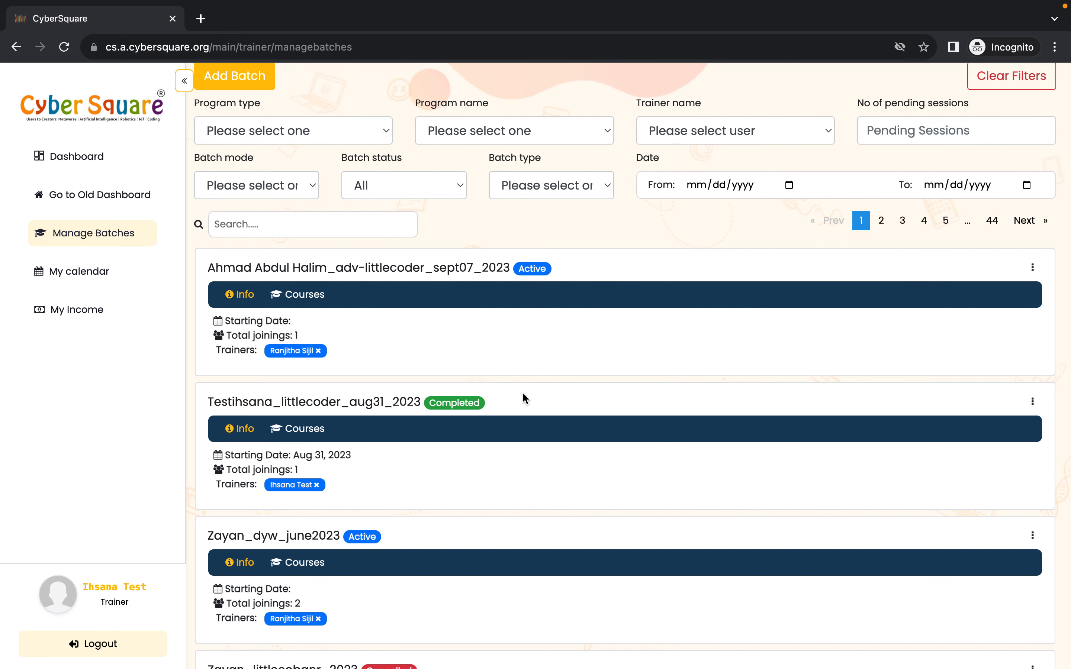
{"action": "scroll", "coordinate": [524, 398], "scroll_direction": "up", "scroll_amount": 1}
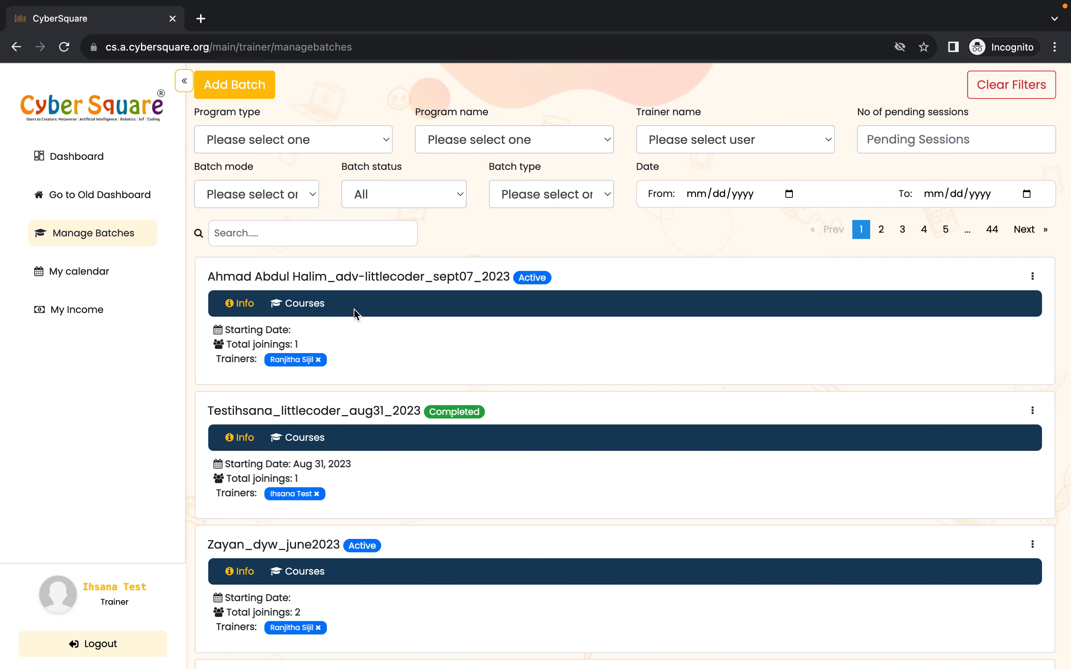
{"action": "scroll", "coordinate": [354, 314], "scroll_direction": "up", "scroll_amount": 1}
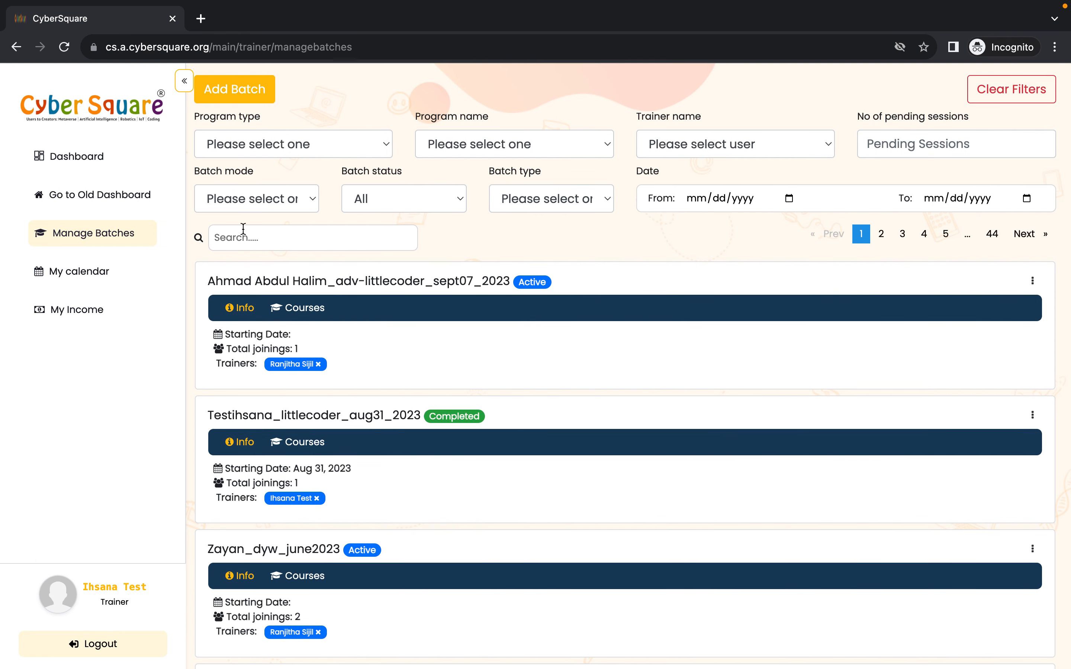
{"action": "scroll", "coordinate": [435, 447], "scroll_direction": "down", "scroll_amount": 3}
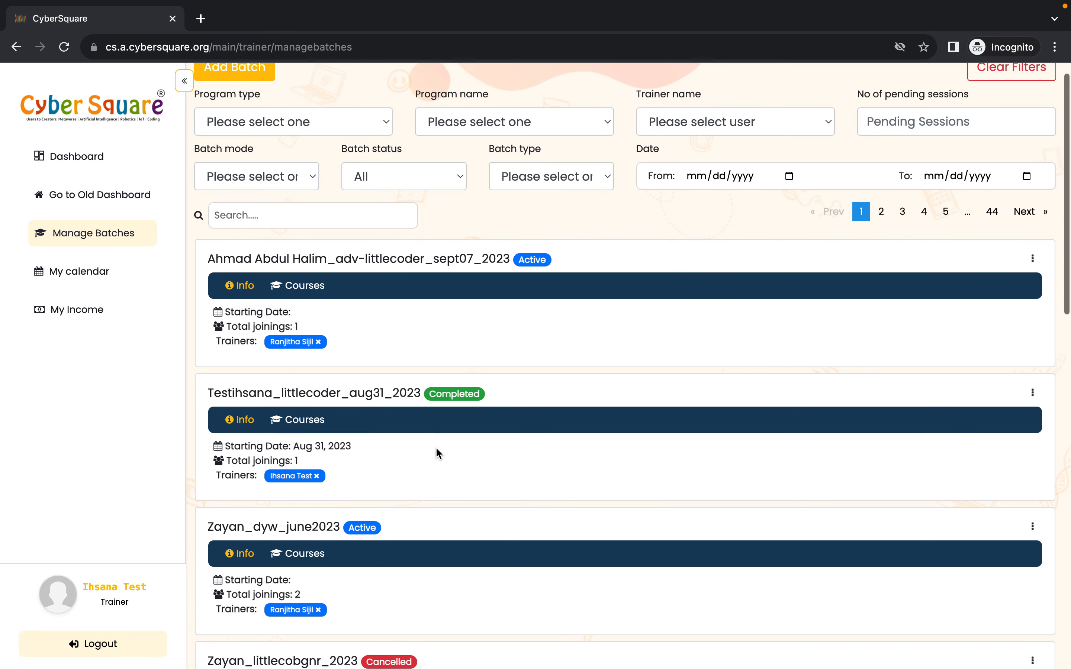
{"action": "scroll", "coordinate": [435, 447], "scroll_direction": "up", "scroll_amount": 3}
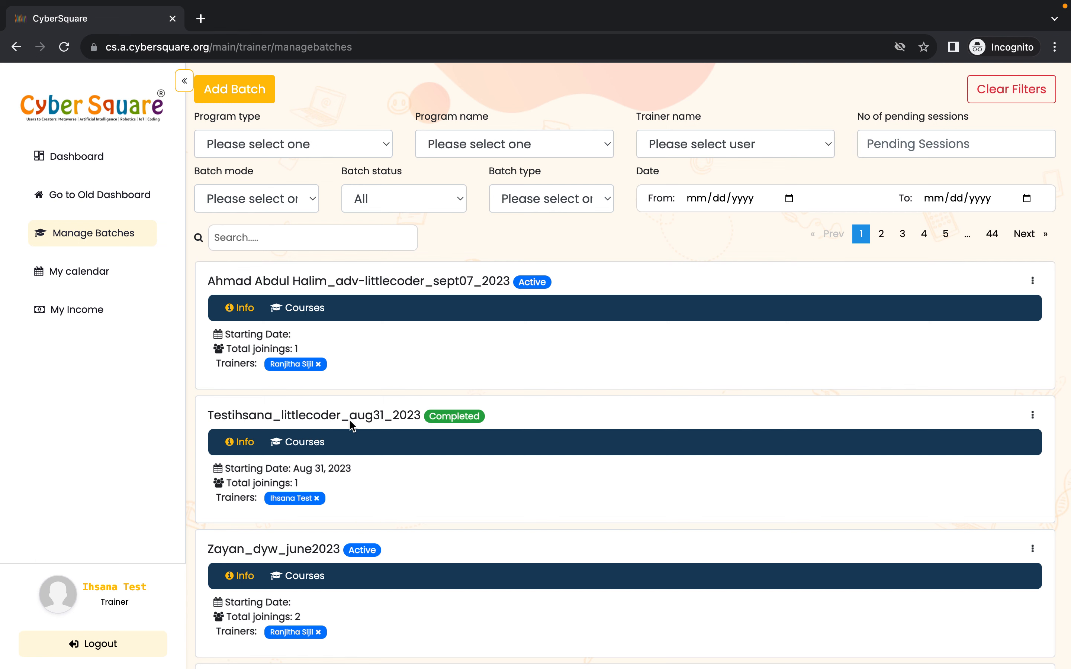
{"action": "scroll", "coordinate": [377, 491], "scroll_direction": "down", "scroll_amount": 1}
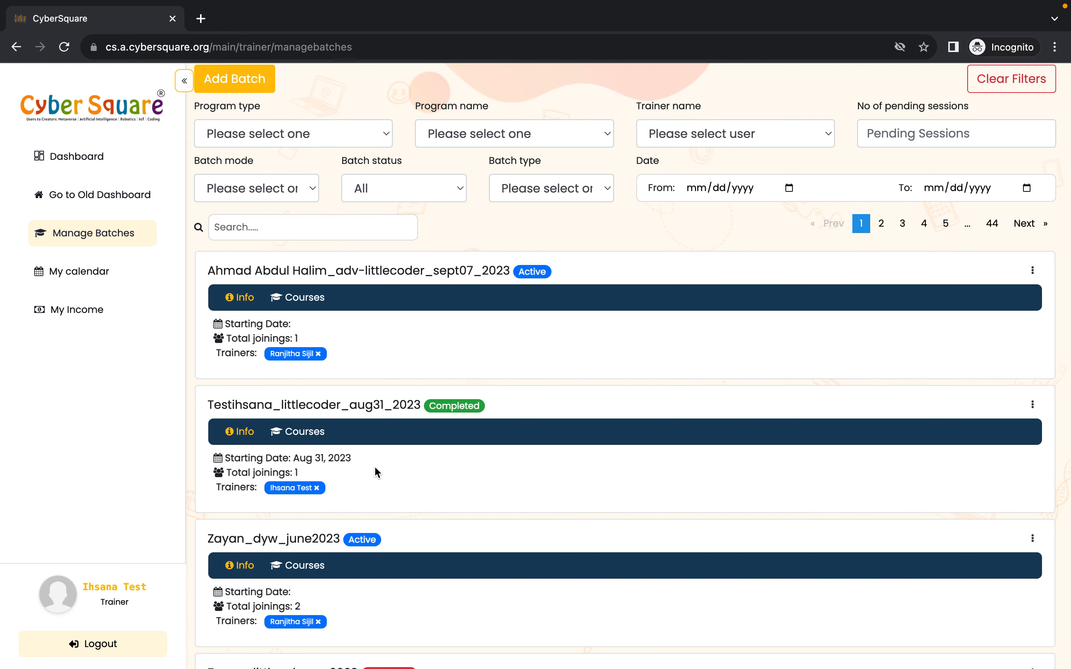
{"action": "scroll", "coordinate": [375, 470], "scroll_direction": "down", "scroll_amount": 2}
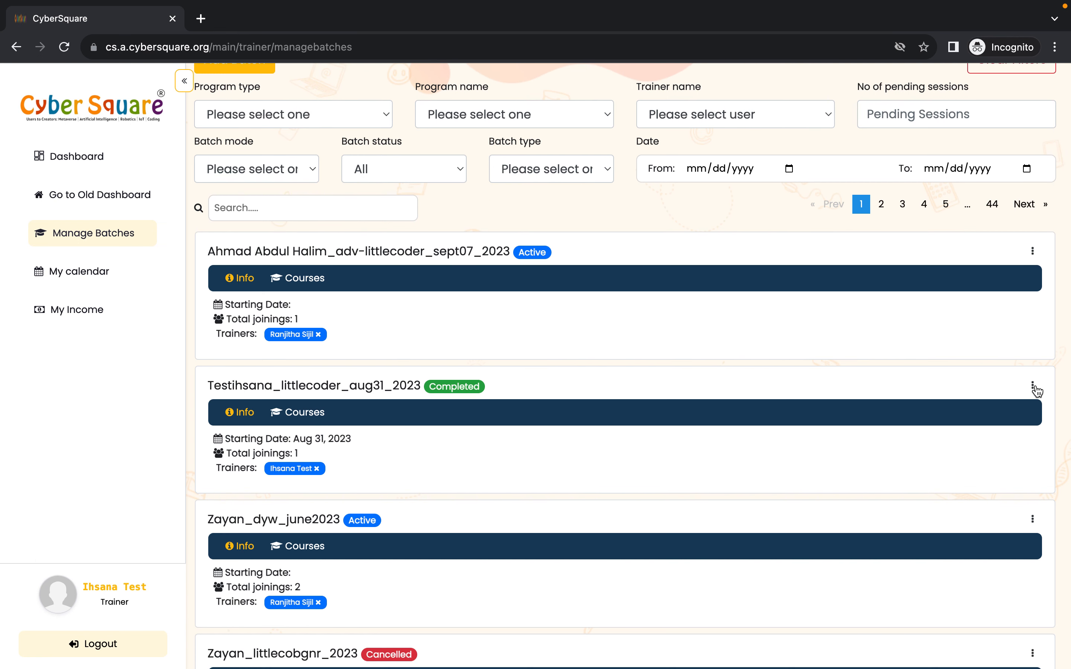
- Open the trainer calendar and view the Schedule a session form without scheduling anything
{"action": "left_click", "coordinate": [94, 268]}
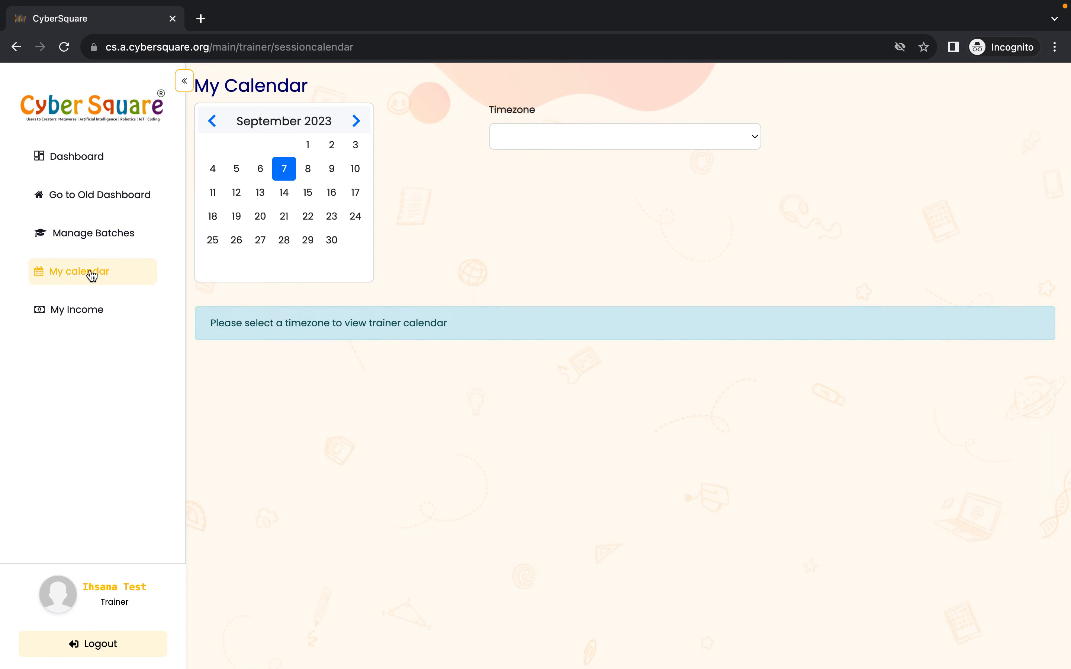
{"action": "scroll", "coordinate": [464, 360], "scroll_direction": "down", "scroll_amount": 10}
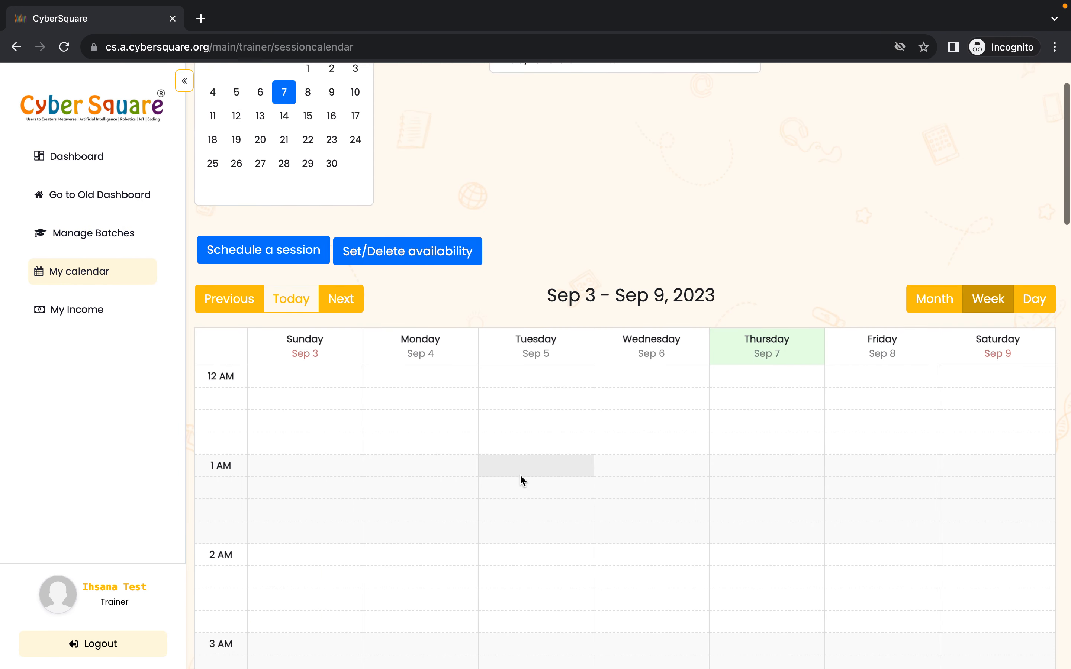
{"action": "scroll", "coordinate": [522, 383], "scroll_direction": "up", "scroll_amount": 10}
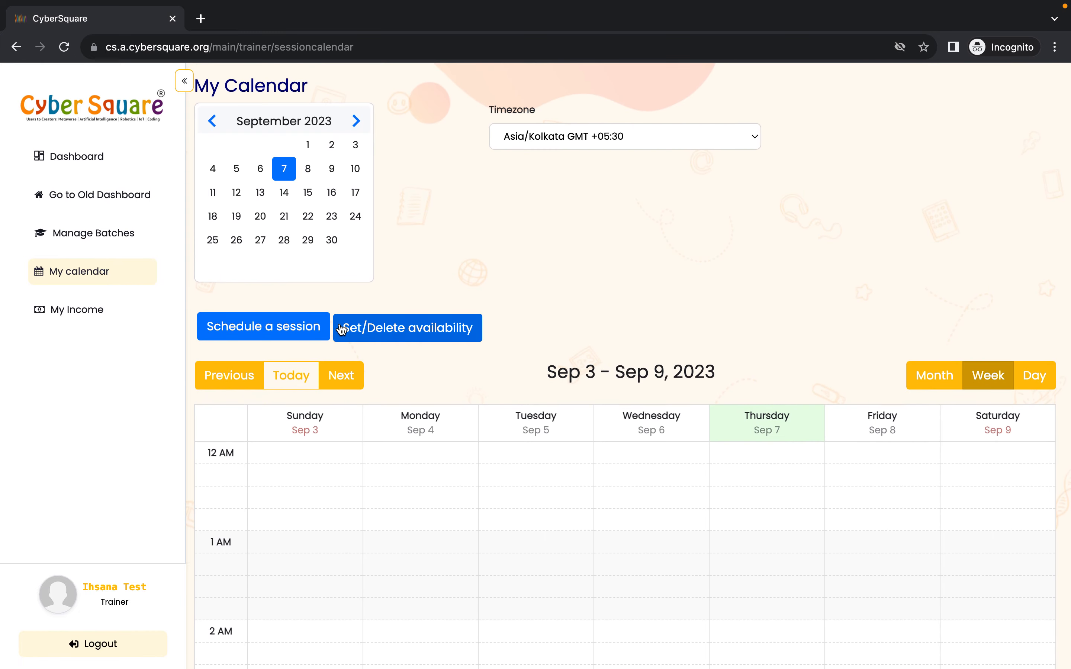
{"action": "left_click", "coordinate": [284, 339]}
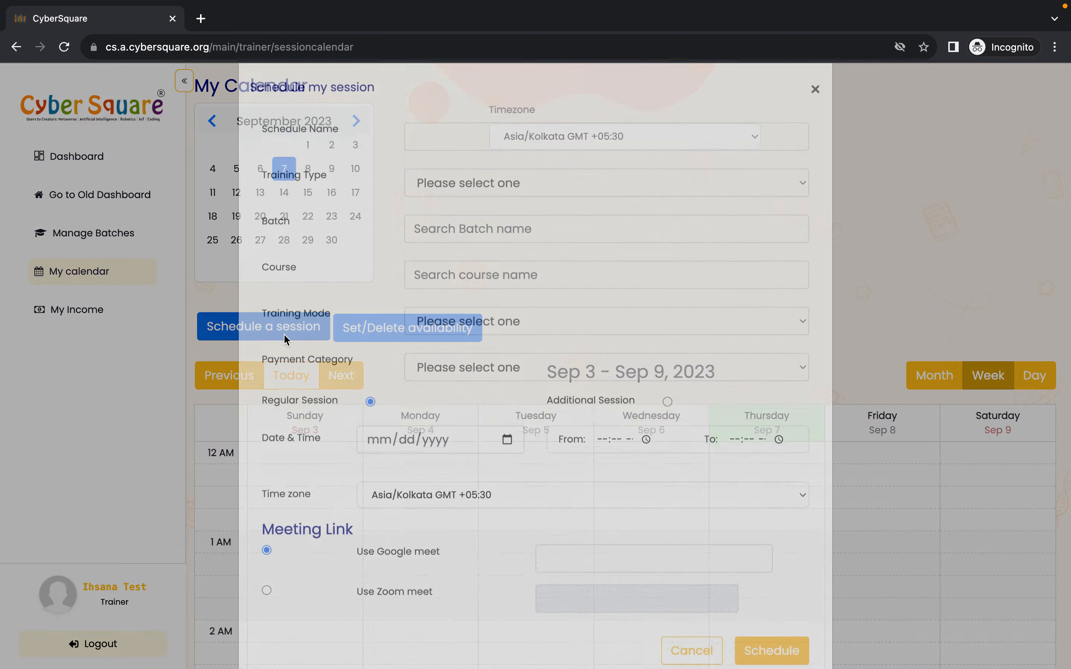
{"action": "left_click", "coordinate": [903, 354]}
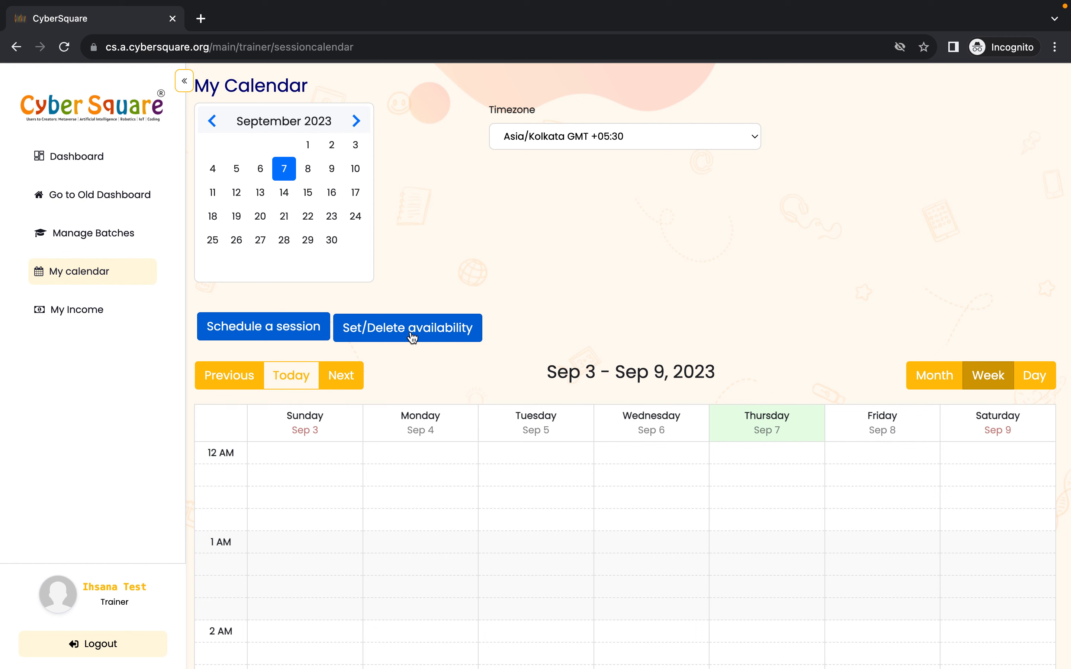
- Open Set/Delete availability in the calendar and close it without changes
{"action": "left_click", "coordinate": [383, 336]}
{"action": "left_click", "coordinate": [938, 288]}
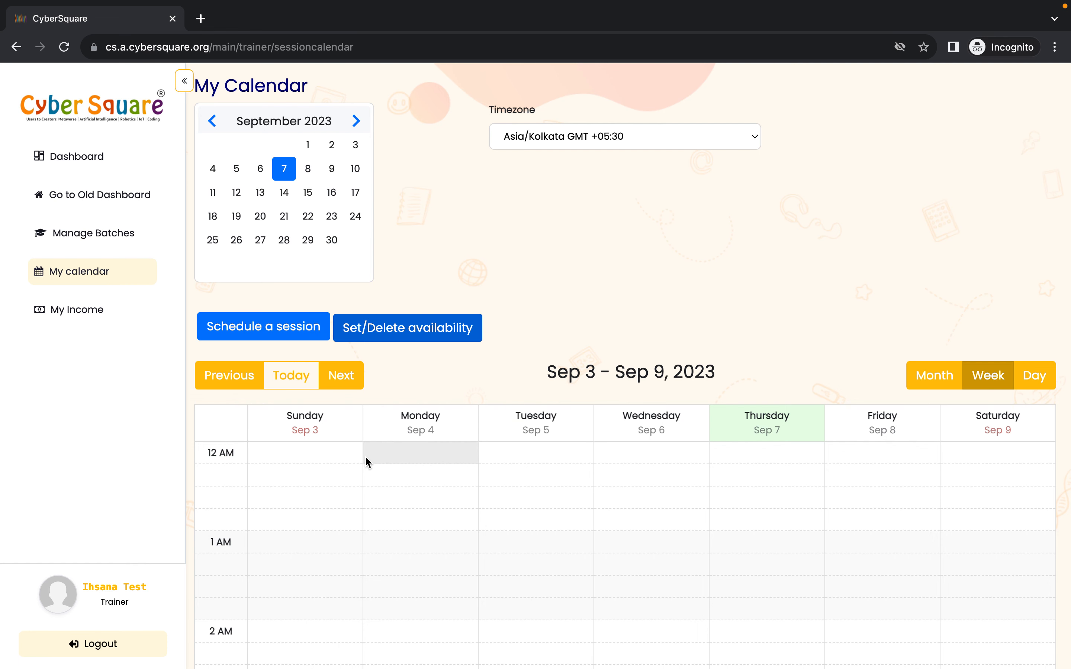
{"action": "scroll", "coordinate": [365, 455], "scroll_direction": "down", "scroll_amount": 3}
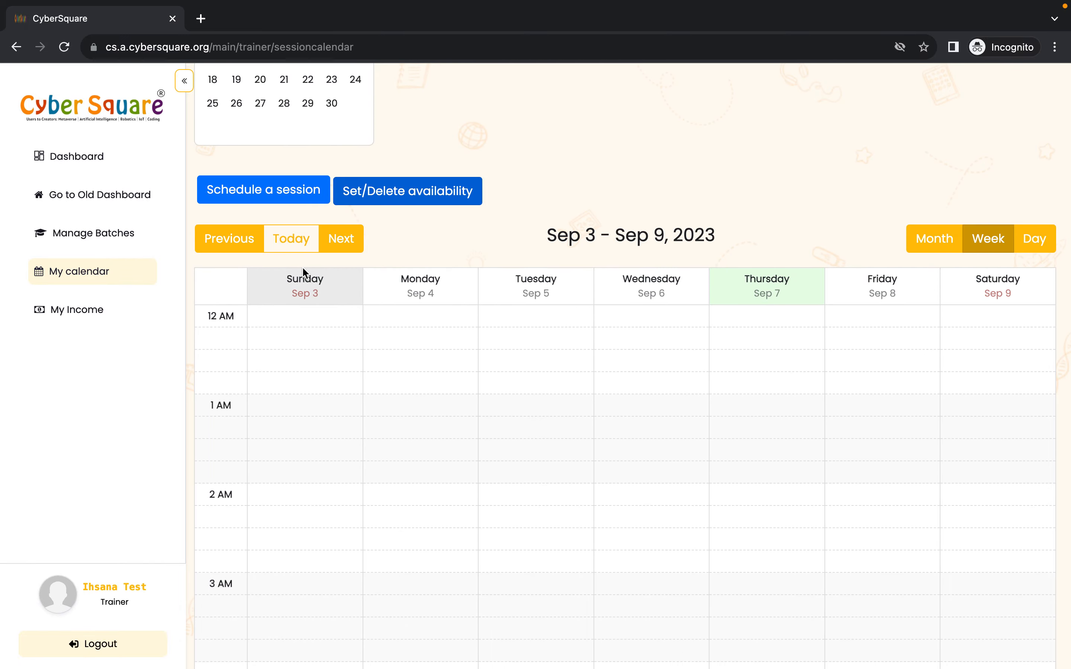
- Return to Manage Batches and review the completed littlecoder_aug31_2023 batch's scheduled sessions list
{"action": "left_click", "coordinate": [112, 235]}
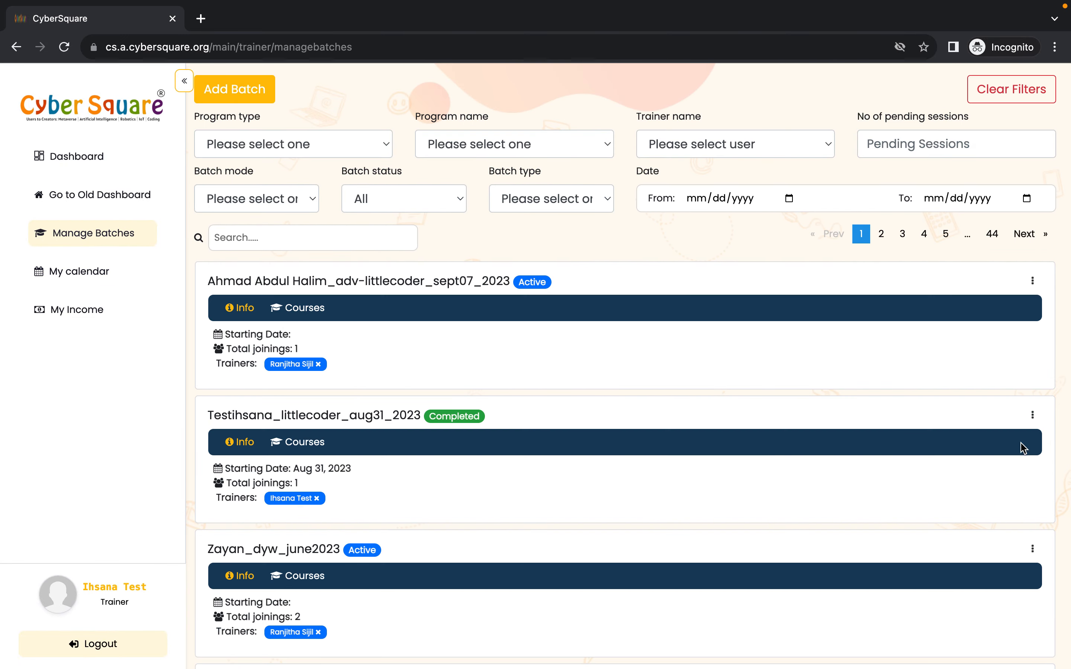
{"action": "left_click", "coordinate": [1032, 415]}
{"action": "left_click", "coordinate": [933, 559]}
{"action": "left_click", "coordinate": [275, 313]}
{"action": "left_click", "coordinate": [276, 313]}
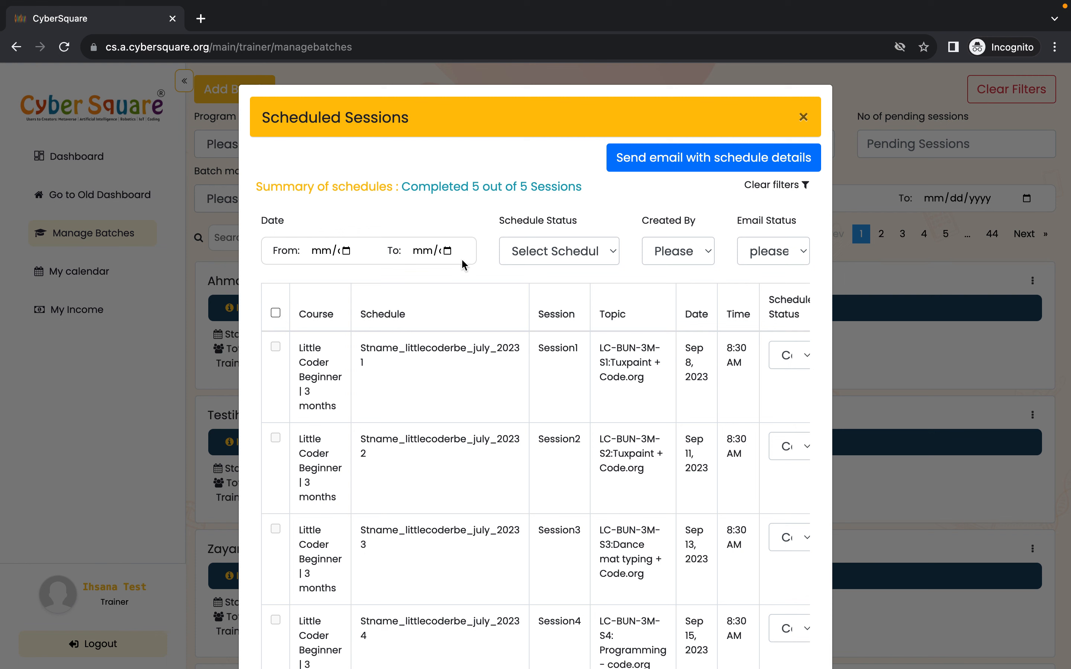
{"action": "left_click", "coordinate": [804, 116]}
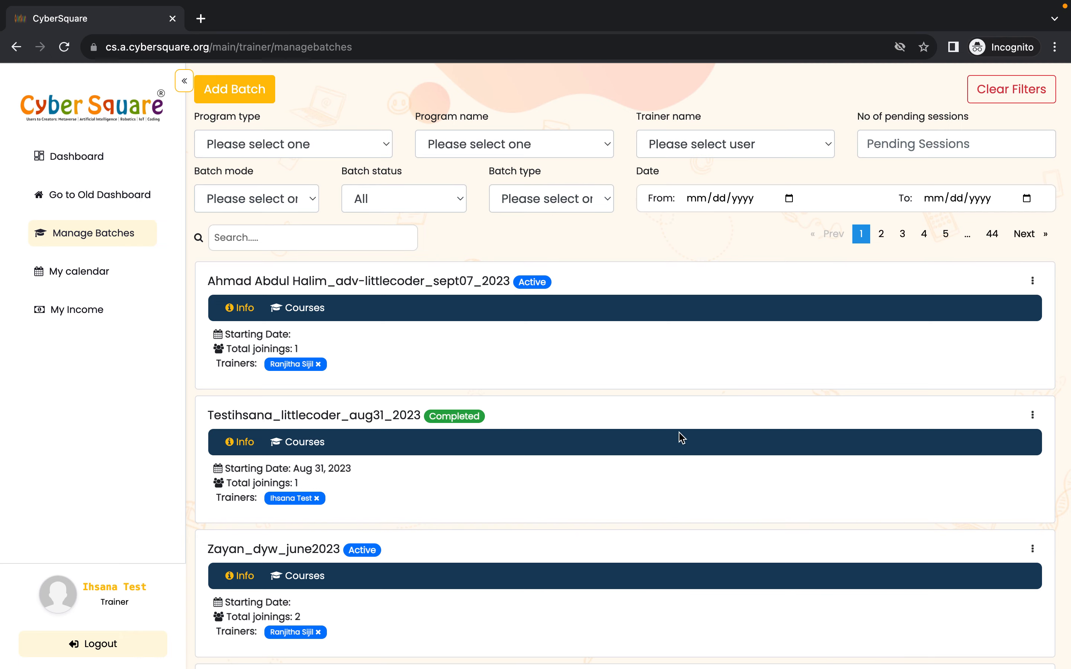
{"action": "left_click", "coordinate": [1033, 415]}
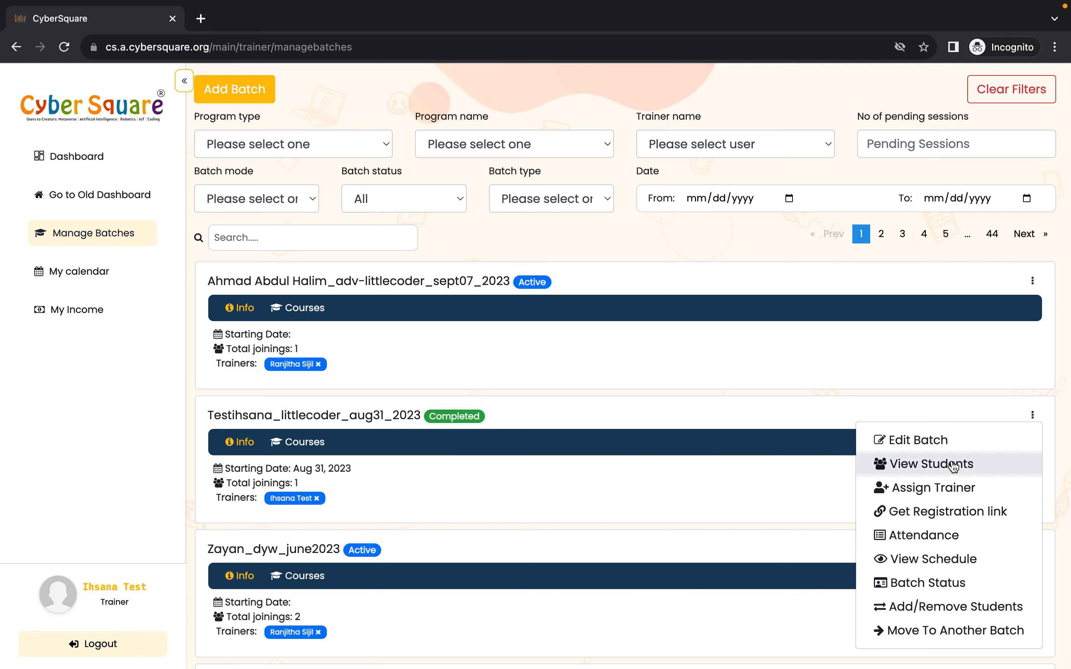
{"action": "left_click", "coordinate": [932, 561]}
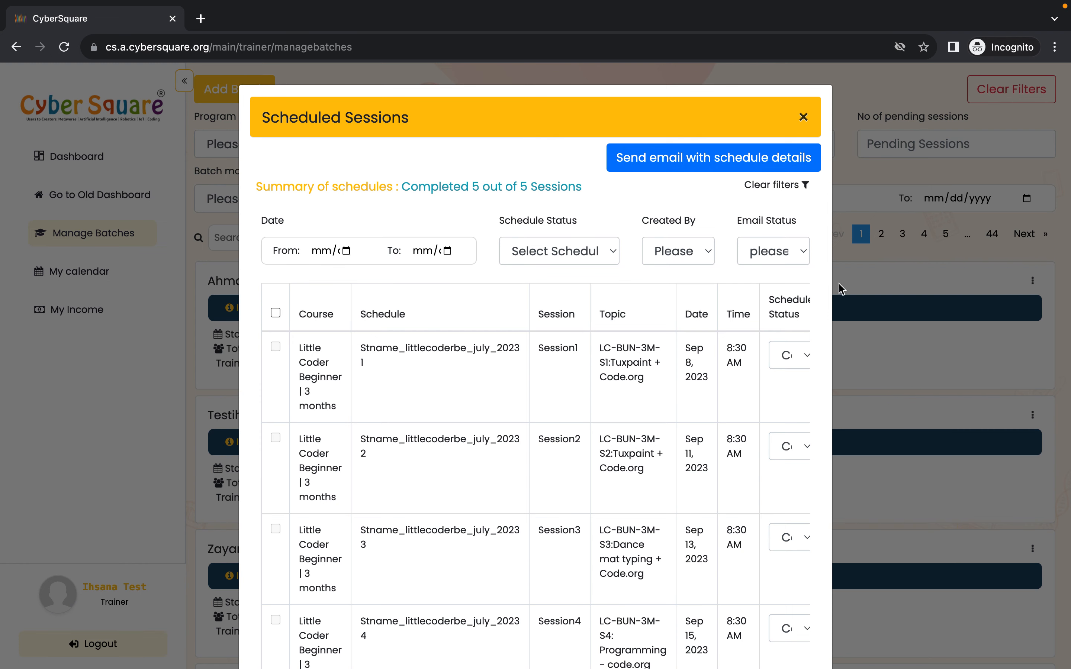
{"action": "left_click", "coordinate": [804, 117]}
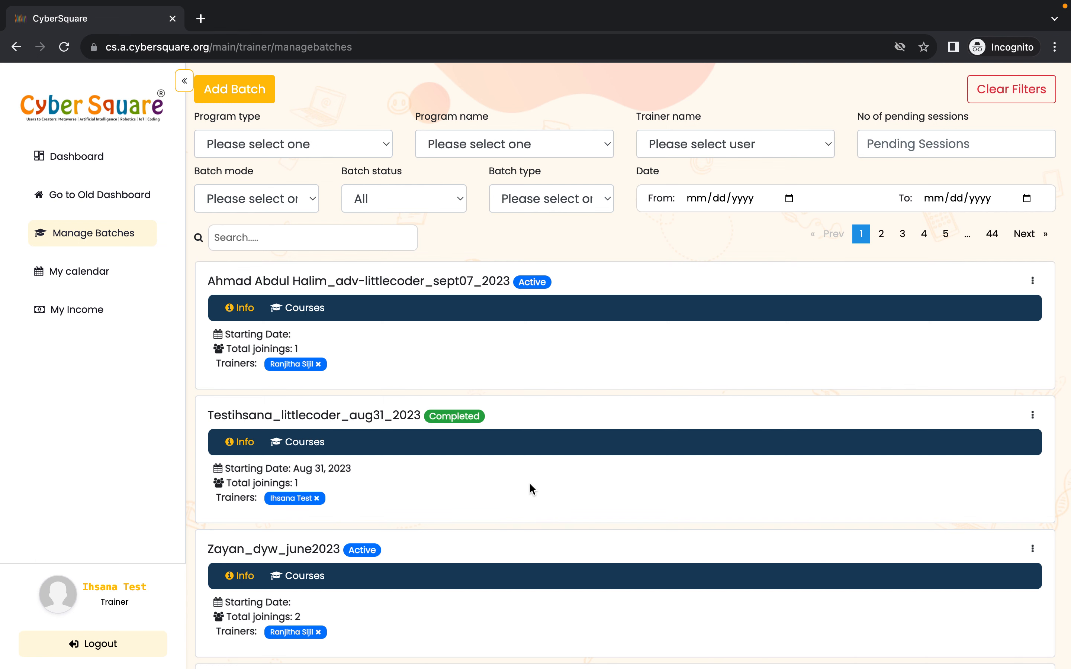
{"action": "scroll", "coordinate": [531, 487], "scroll_direction": "down", "scroll_amount": 2}
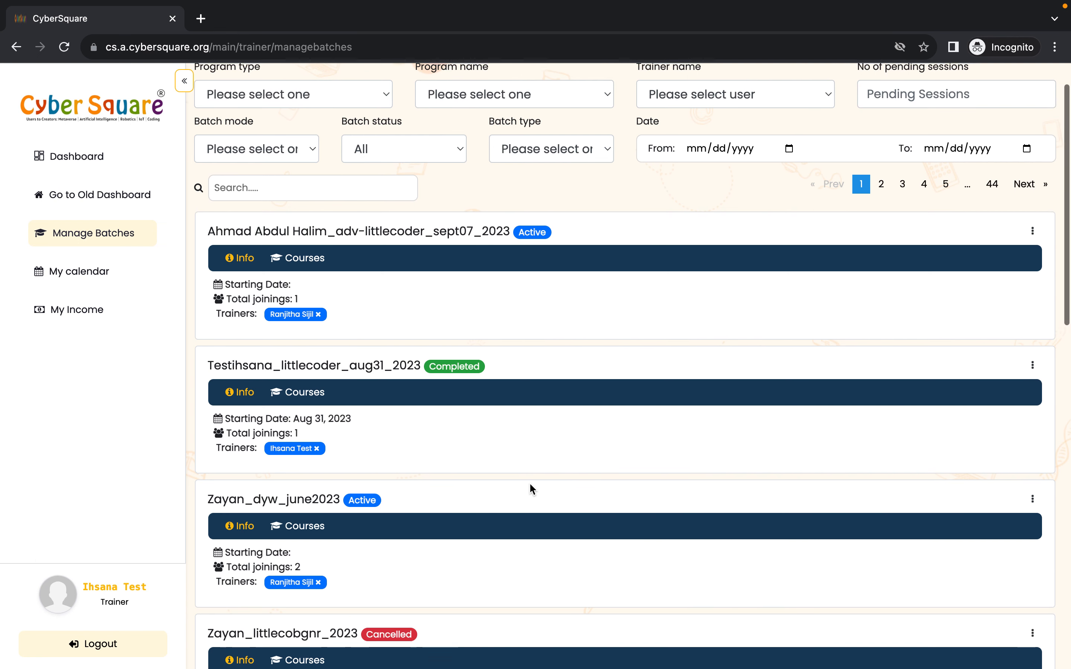
{"action": "scroll", "coordinate": [531, 489], "scroll_direction": "up", "scroll_amount": 2}
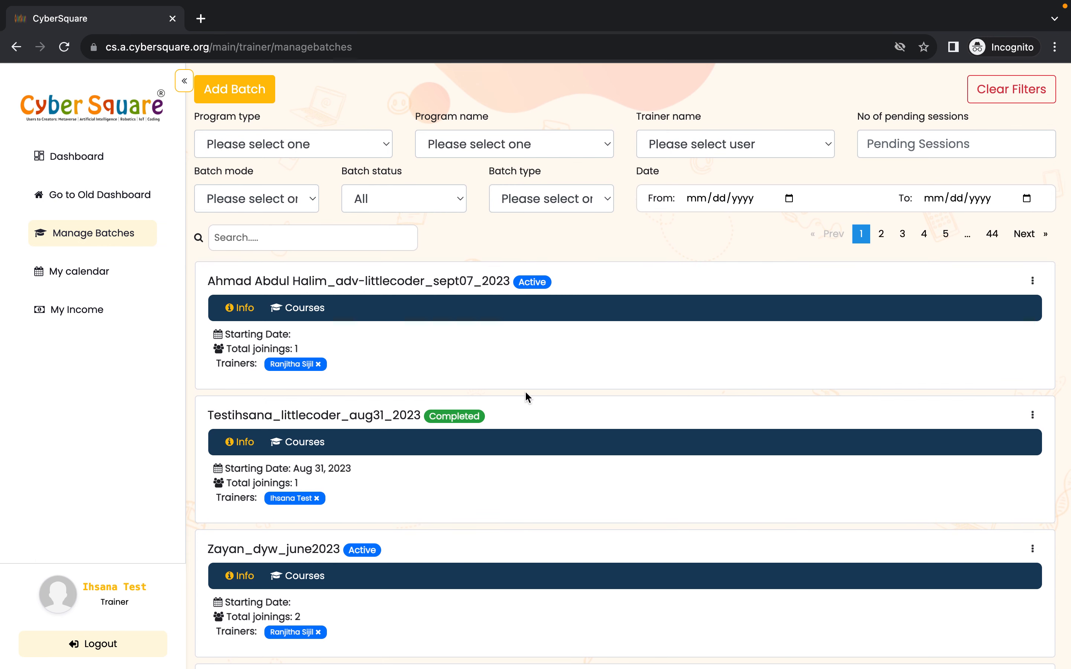